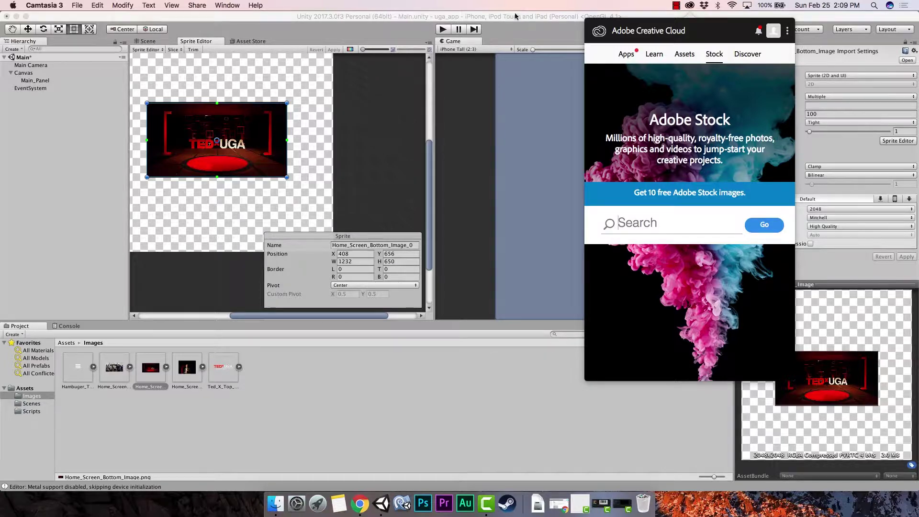
Close the Adobe Creative Cloud panel and return from the Sprite Editor to the Scene view.
{"action": "left_click", "coordinate": [555, 36]}
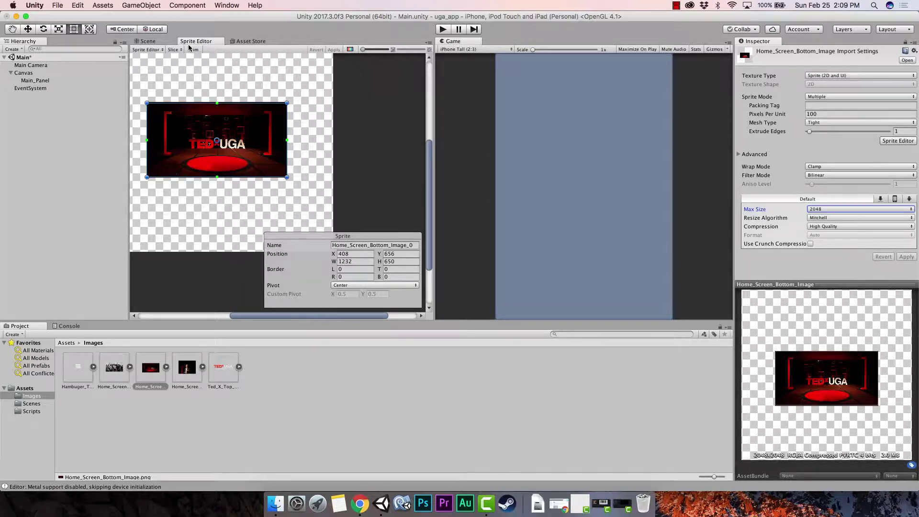
{"action": "left_click", "coordinate": [151, 42]}
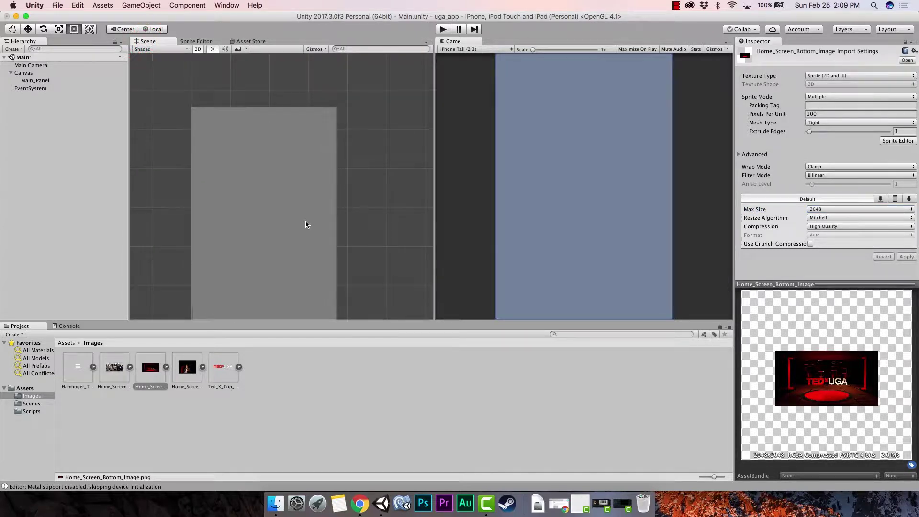
Pan and zoom to frame Main_Panel larger, and drag the splitter down to enlarge the Scene and Game views.
{"action": "scroll", "coordinate": [323, 220], "scroll_direction": "down", "scroll_amount": 4}
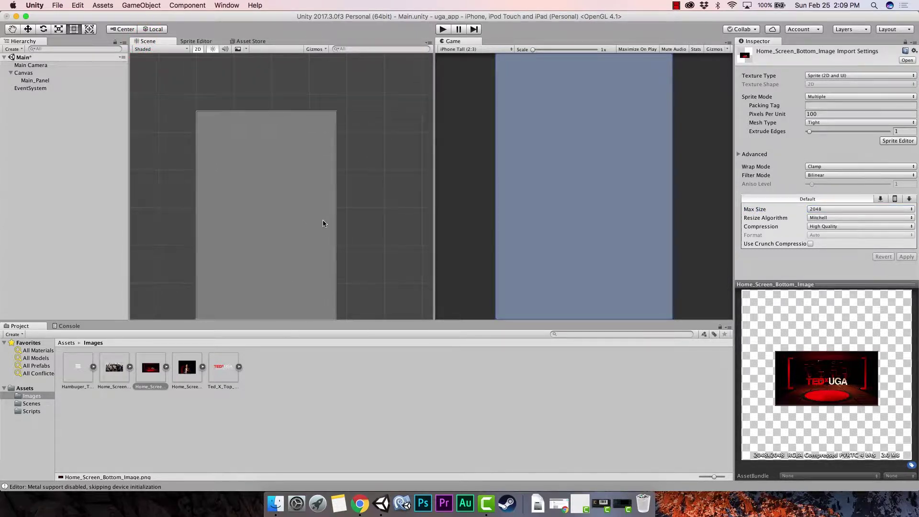
{"action": "scroll", "coordinate": [323, 222], "scroll_direction": "up", "scroll_amount": 2}
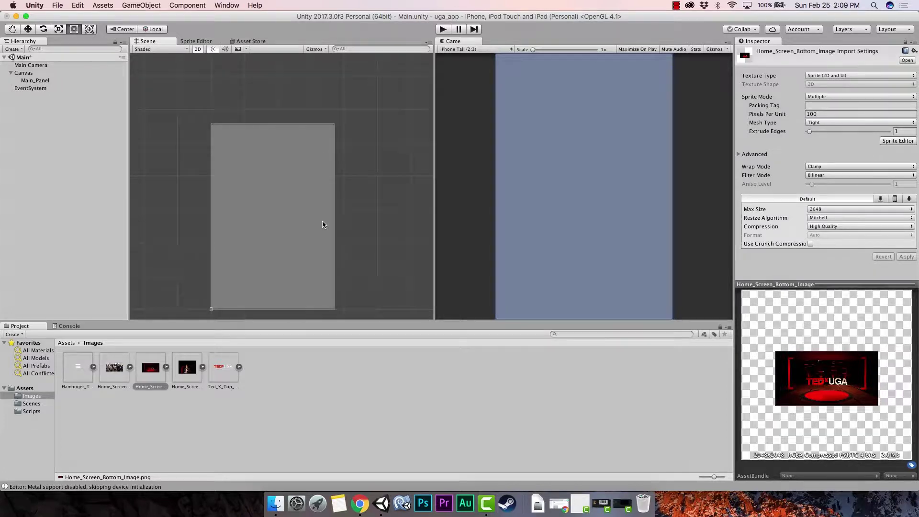
{"action": "left_click", "coordinate": [28, 75]}
{"action": "left_click", "coordinate": [40, 81]}
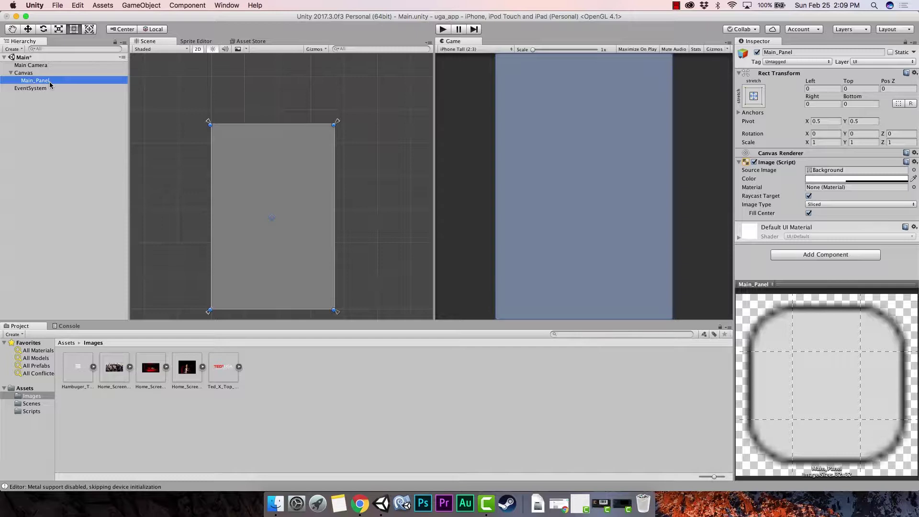
{"action": "left_click", "coordinate": [463, 41]}
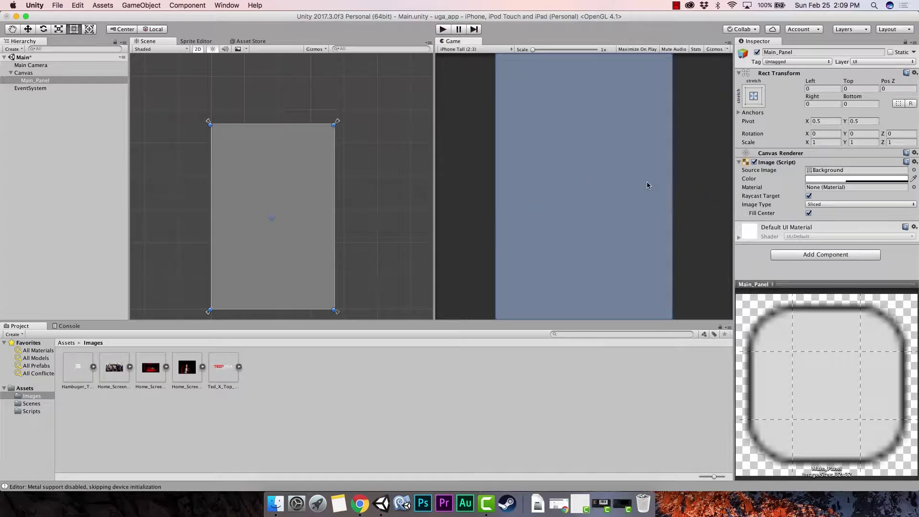
{"action": "left_click", "coordinate": [242, 168]}
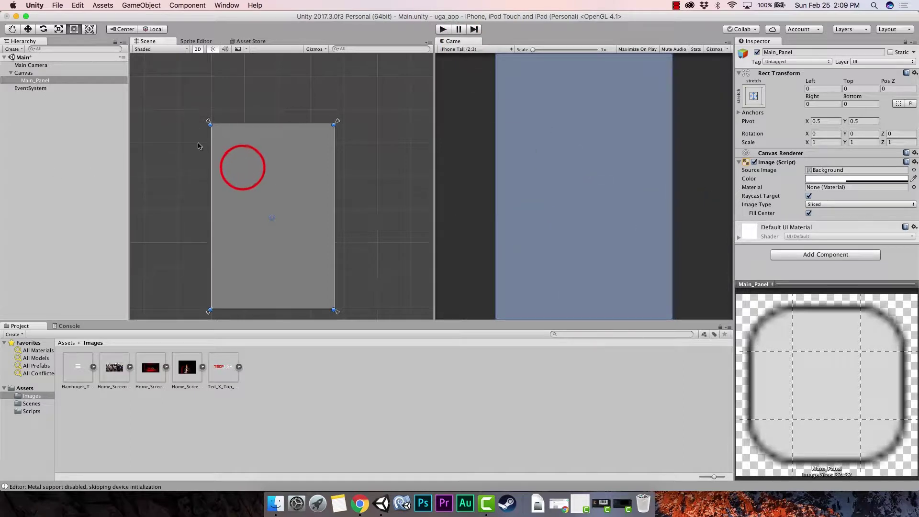
{"action": "middle_click_drag", "start_coordinate": [200, 155], "coordinate": [200, 129]}
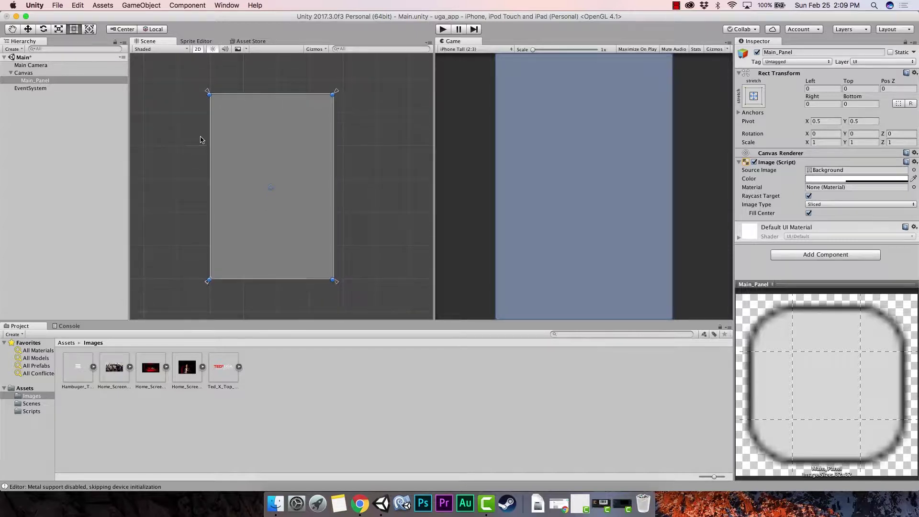
{"action": "scroll", "coordinate": [201, 139], "scroll_direction": "up", "scroll_amount": 2}
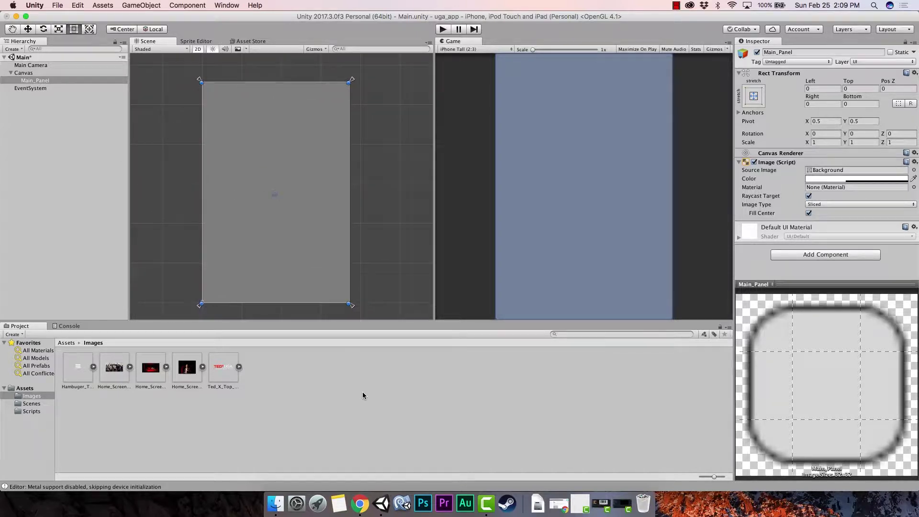
{"action": "left_click_drag", "start_coordinate": [377, 320], "coordinate": [375, 351]}
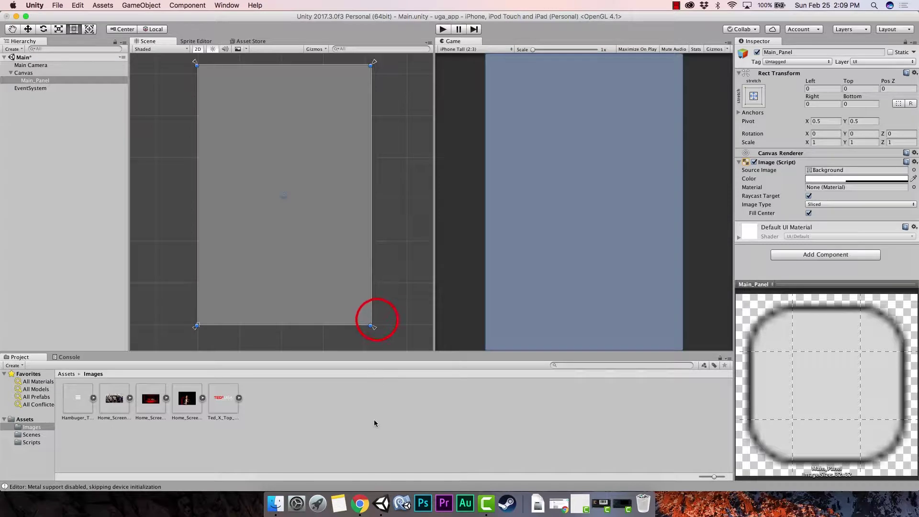
{"action": "left_click", "coordinate": [341, 353]}
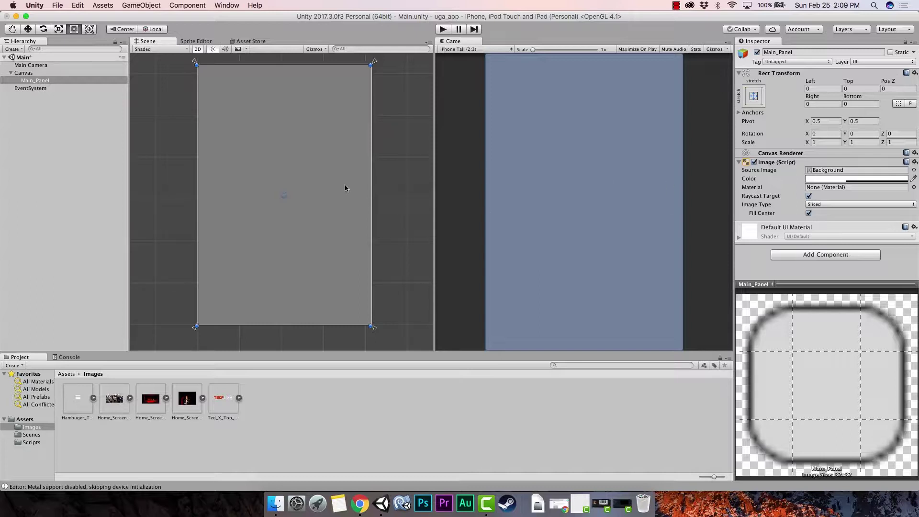
{"action": "left_click", "coordinate": [481, 50]}
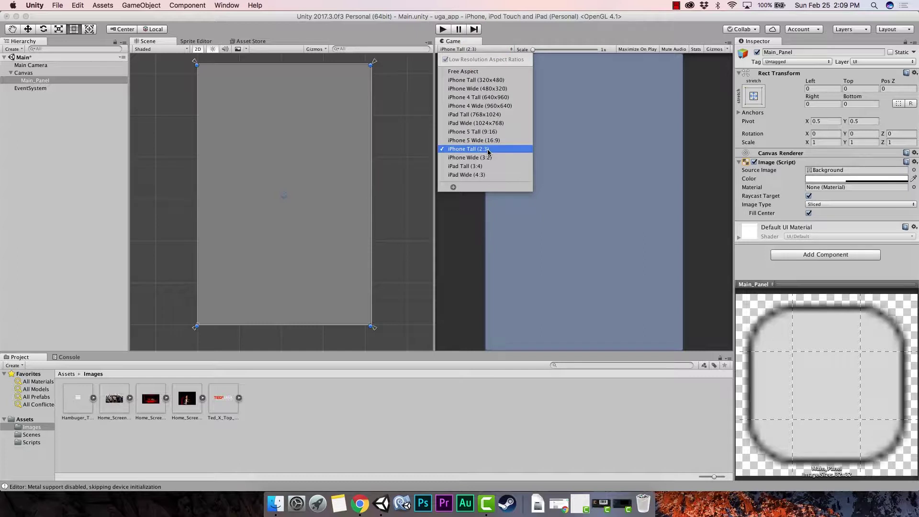
{"action": "left_click", "coordinate": [487, 166]}
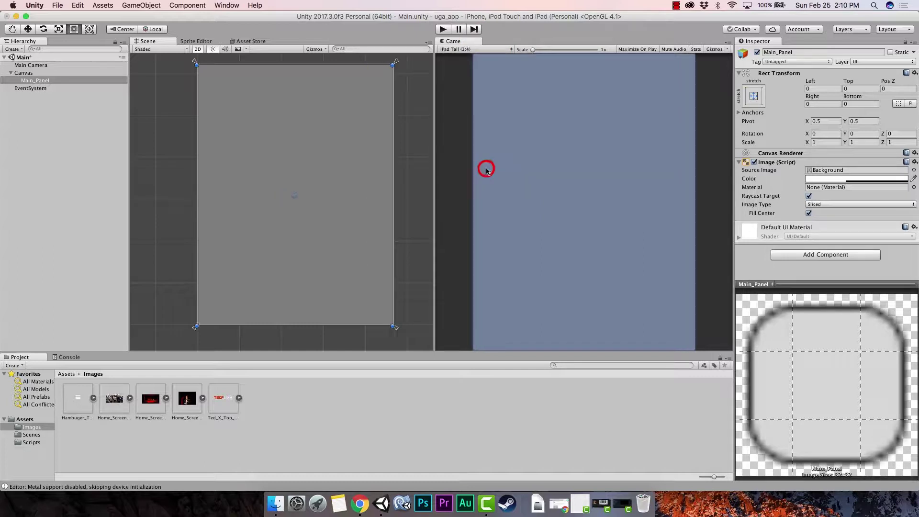
{"action": "left_click", "coordinate": [508, 49]}
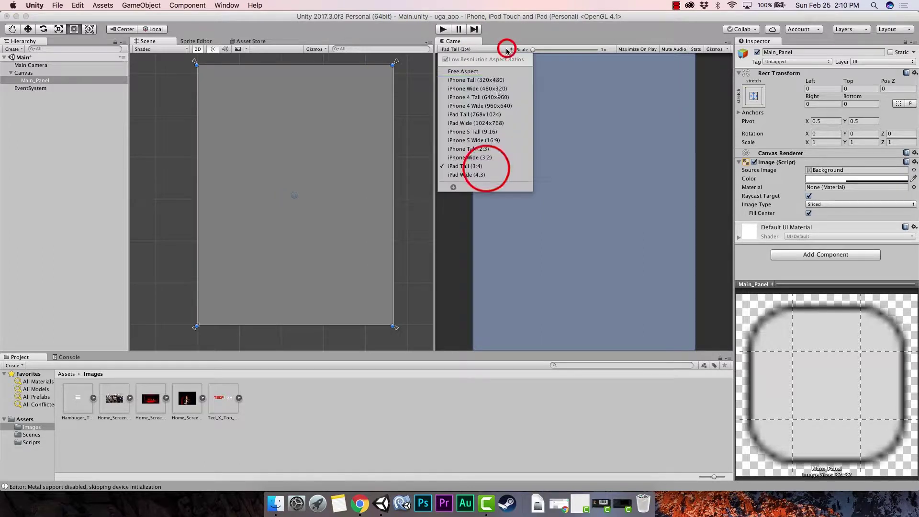
{"action": "left_click", "coordinate": [476, 150]}
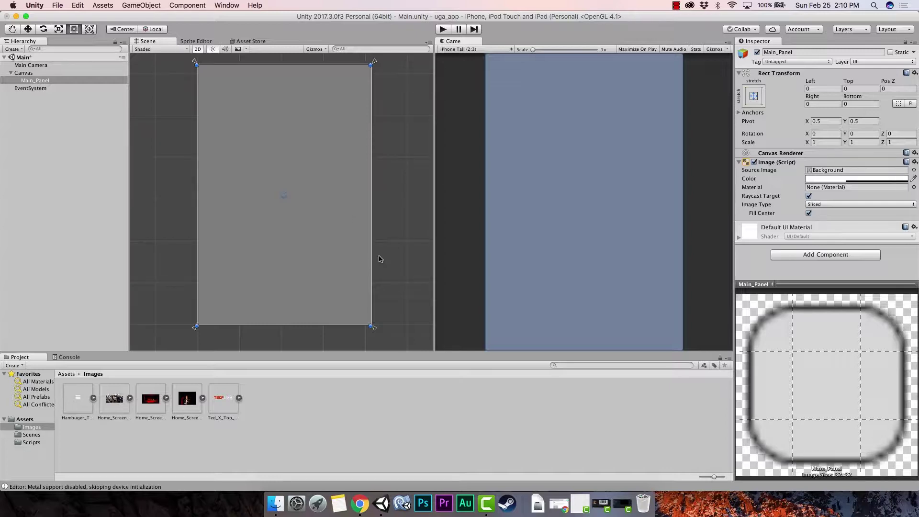
{"action": "left_click", "coordinate": [363, 503]}
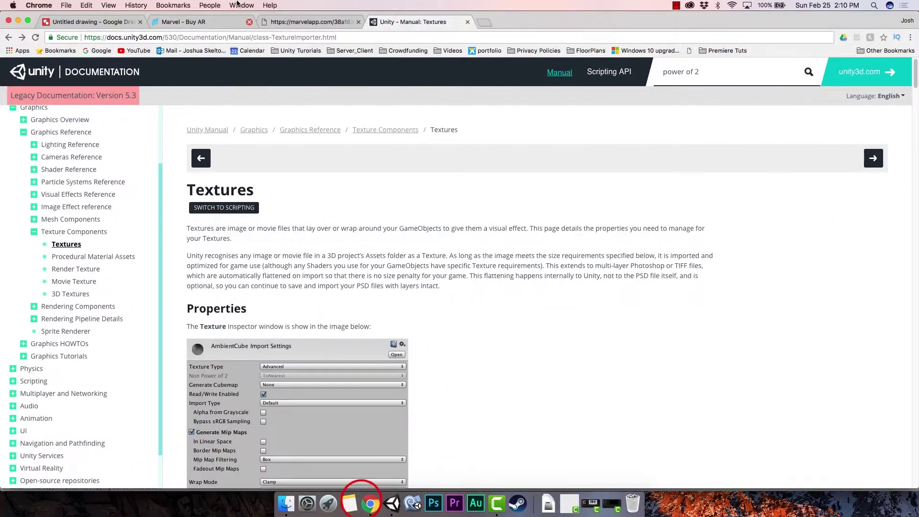
{"action": "left_click", "coordinate": [279, 22]}
{"action": "left_click", "coordinate": [201, 22]}
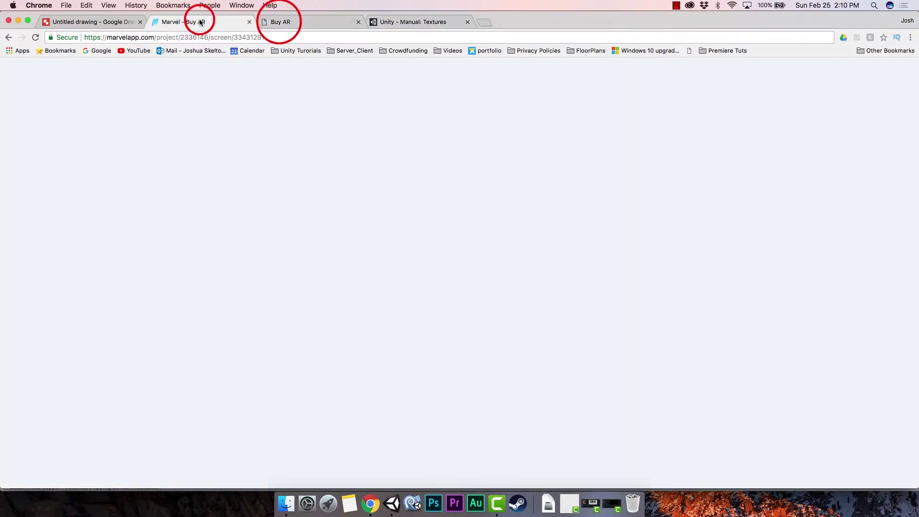
{"action": "left_click", "coordinate": [280, 21]}
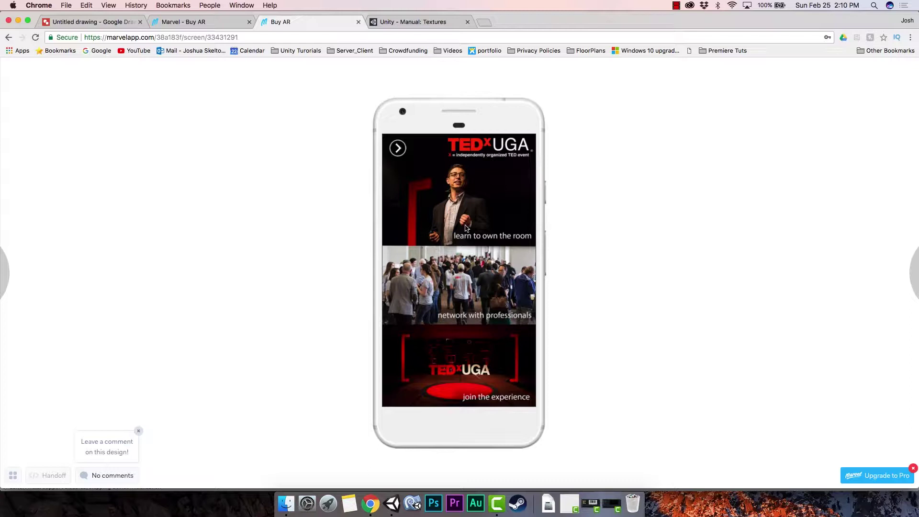
{"action": "left_click", "coordinate": [397, 506]}
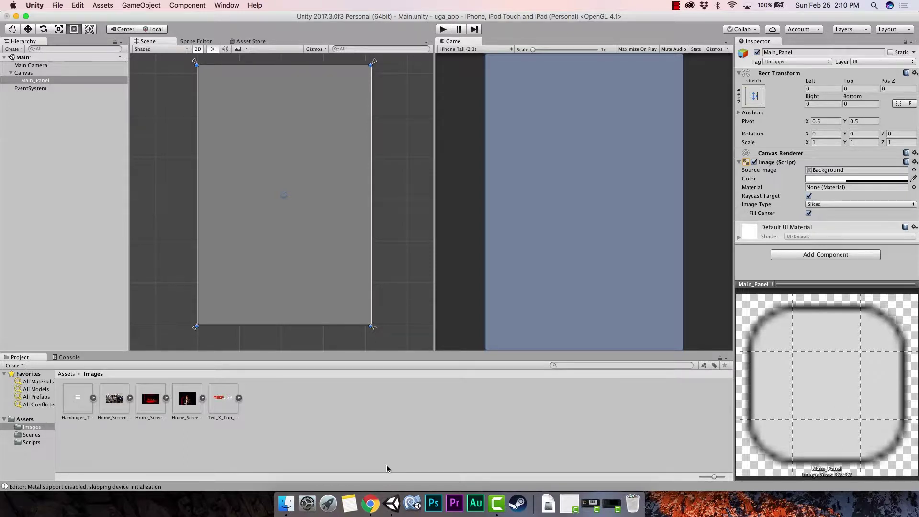
Add a UI Image inside Main_Panel and stretch it across the panel's top.
{"action": "left_click", "coordinate": [45, 82]}
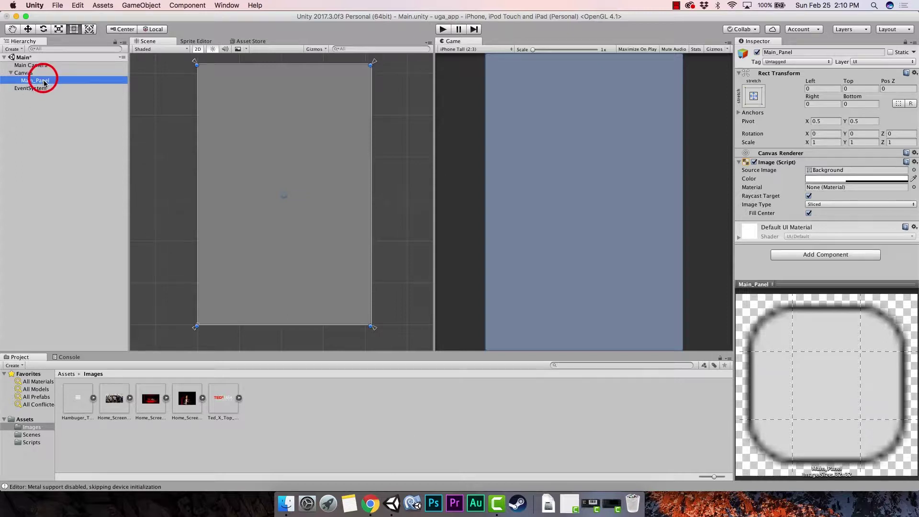
{"action": "right_click", "coordinate": [44, 82]}
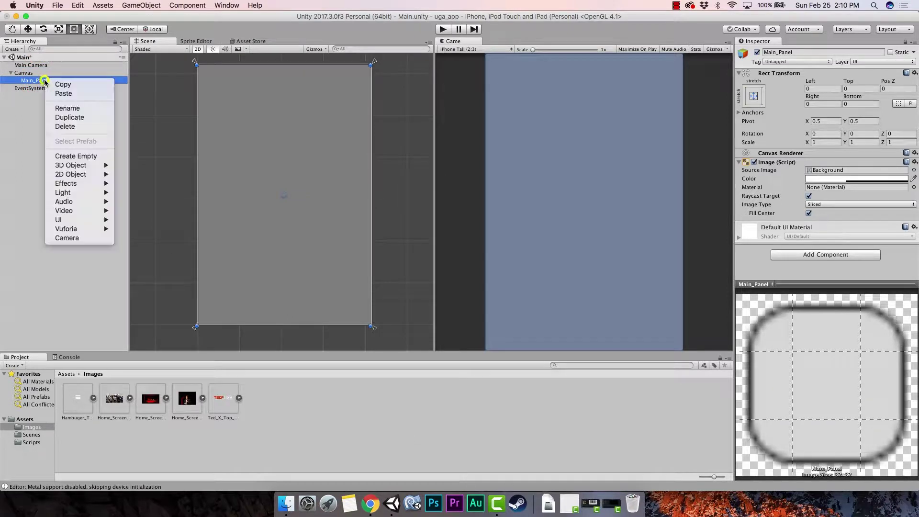
{"action": "mouse_move", "coordinate": [82, 219]}
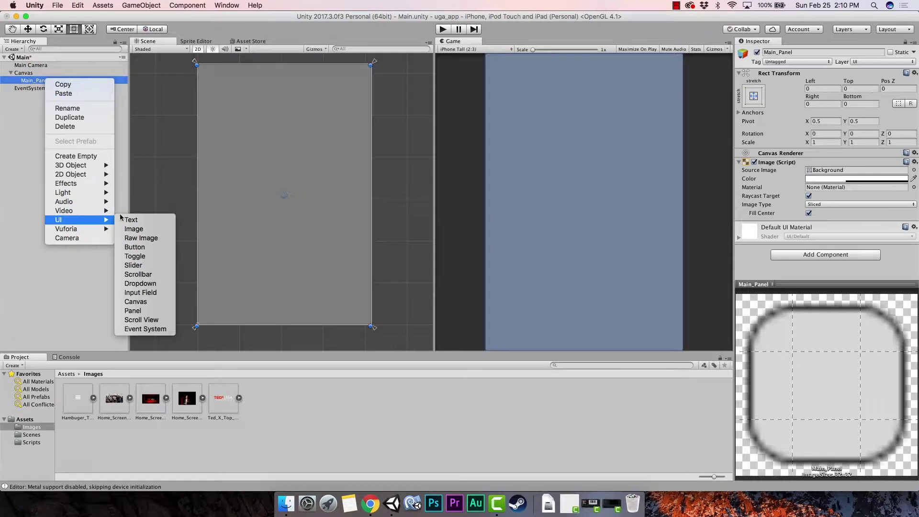
{"action": "left_click", "coordinate": [139, 230]}
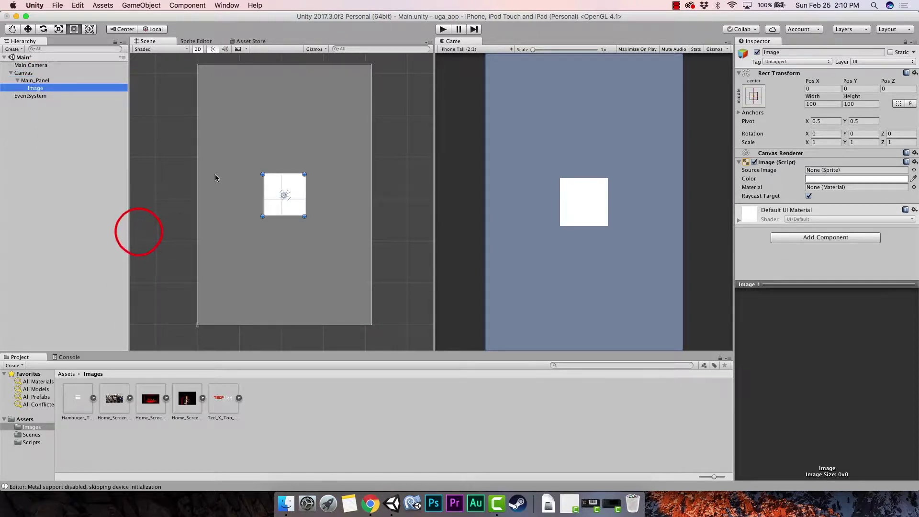
{"action": "left_click_drag", "start_coordinate": [274, 190], "coordinate": [273, 86]}
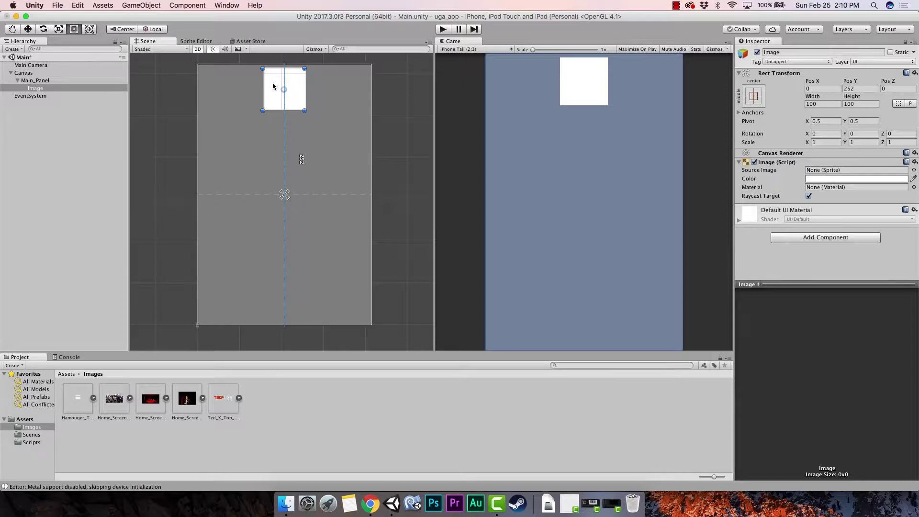
{"action": "left_click_drag", "start_coordinate": [262, 94], "coordinate": [200, 95]}
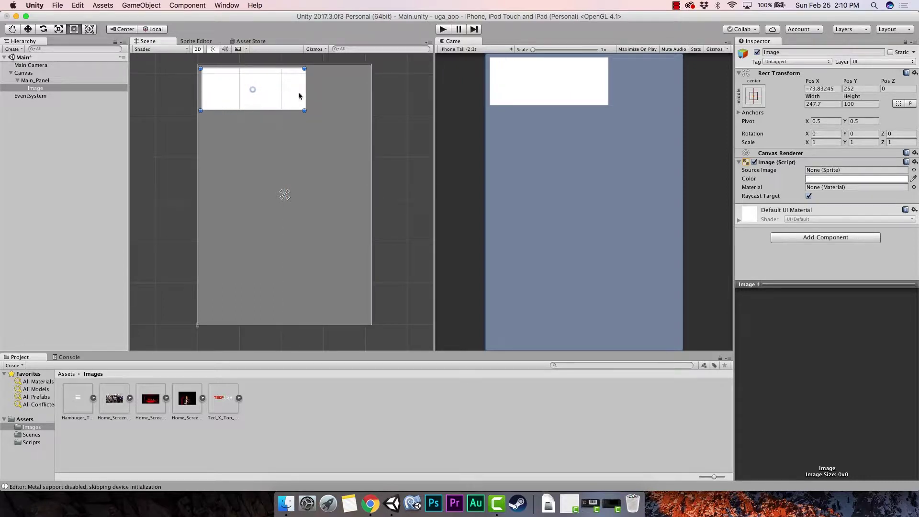
{"action": "left_click_drag", "start_coordinate": [305, 92], "coordinate": [367, 92]}
{"action": "left_click_drag", "start_coordinate": [303, 111], "coordinate": [299, 157]}
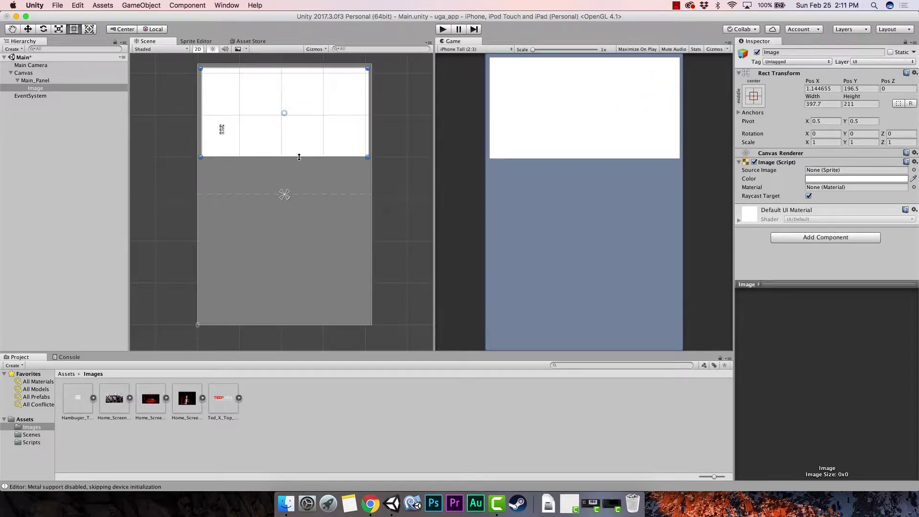
{"action": "left_click_drag", "start_coordinate": [299, 157], "coordinate": [300, 157]}
Assign Home_Screen_Top_Image to the Image, make it taller, and toggle Preserve Aspect on and off.
{"action": "left_click_drag", "start_coordinate": [186, 398], "coordinate": [825, 172]}
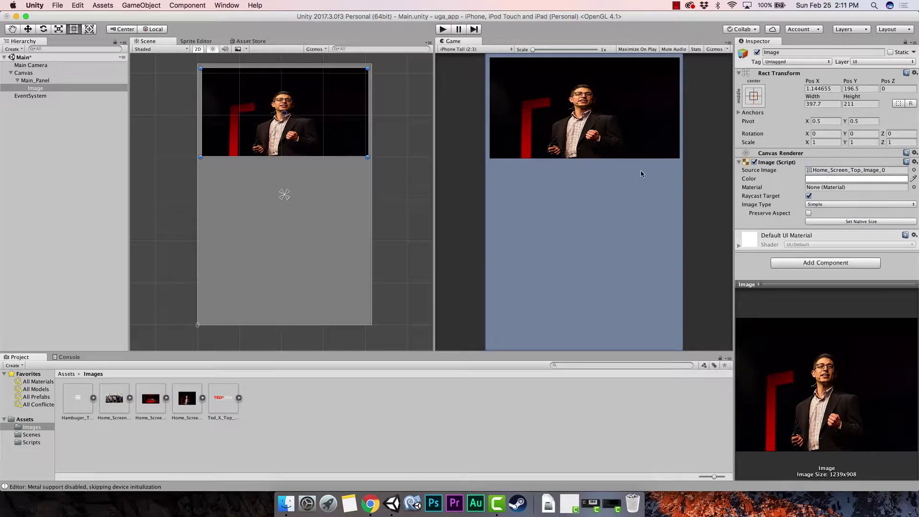
{"action": "left_click_drag", "start_coordinate": [312, 156], "coordinate": [312, 186]}
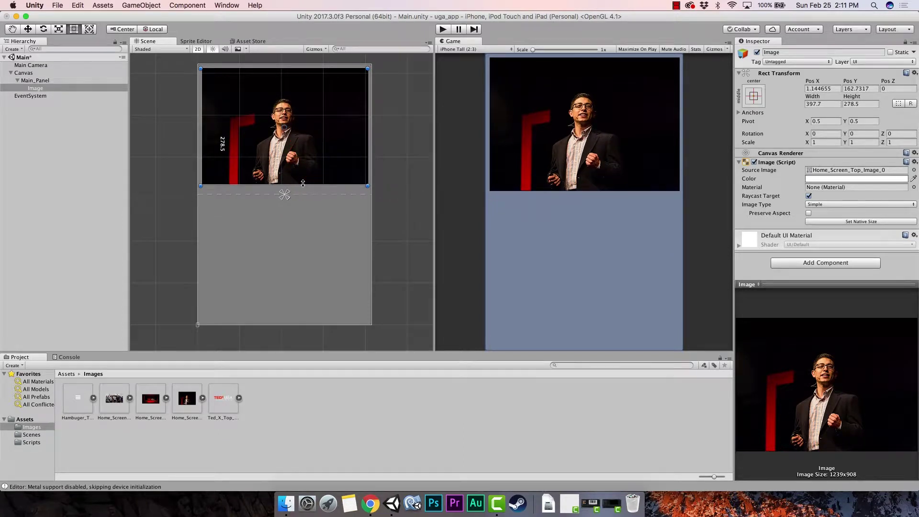
{"action": "left_click", "coordinate": [809, 213]}
{"action": "left_click", "coordinate": [808, 213]}
{"action": "mouse_move", "coordinate": [294, 186]}
{"action": "left_mouse_down"}
{"action": "mouse_move", "coordinate": [296, 207]}
{"action": "mouse_move", "coordinate": [288, 177]}
{"action": "left_mouse_up"}
{"action": "left_click", "coordinate": [315, 132]}
{"action": "left_click", "coordinate": [316, 133]}
{"action": "left_click", "coordinate": [315, 134]}
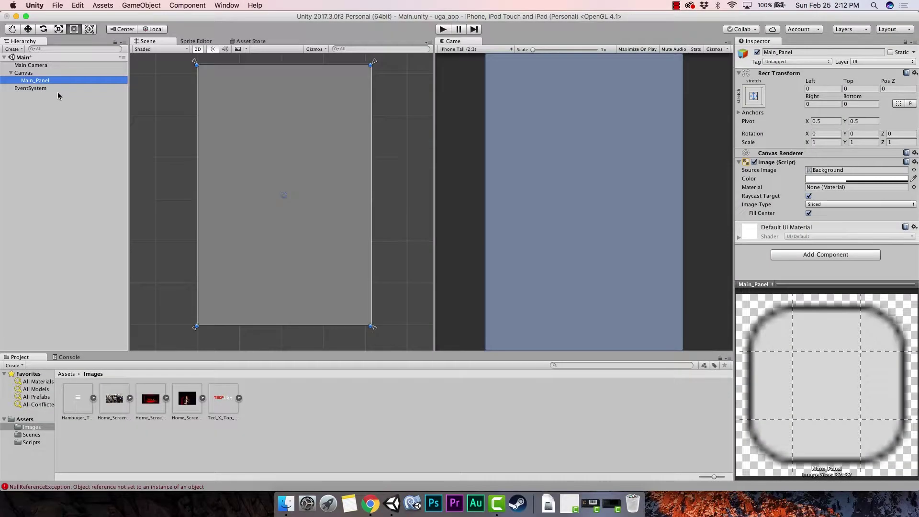
Add a UI Button inside Main_Panel and move it near the panel's top.
{"action": "left_click", "coordinate": [40, 82]}
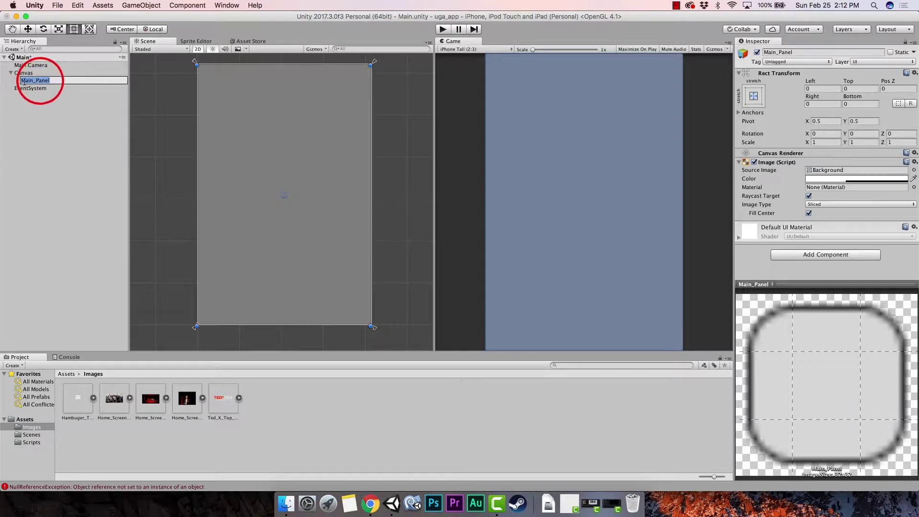
{"action": "left_click", "coordinate": [51, 102]}
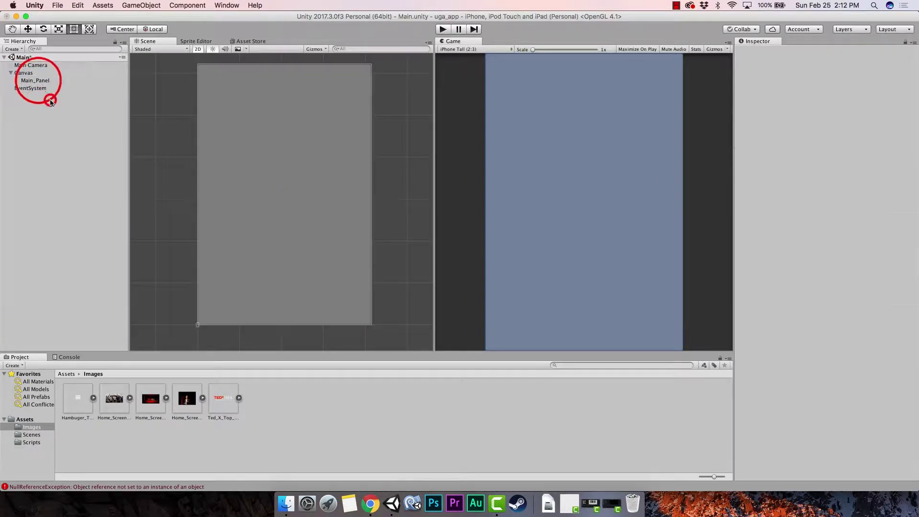
{"action": "left_click", "coordinate": [42, 80]}
{"action": "right_click", "coordinate": [47, 81]}
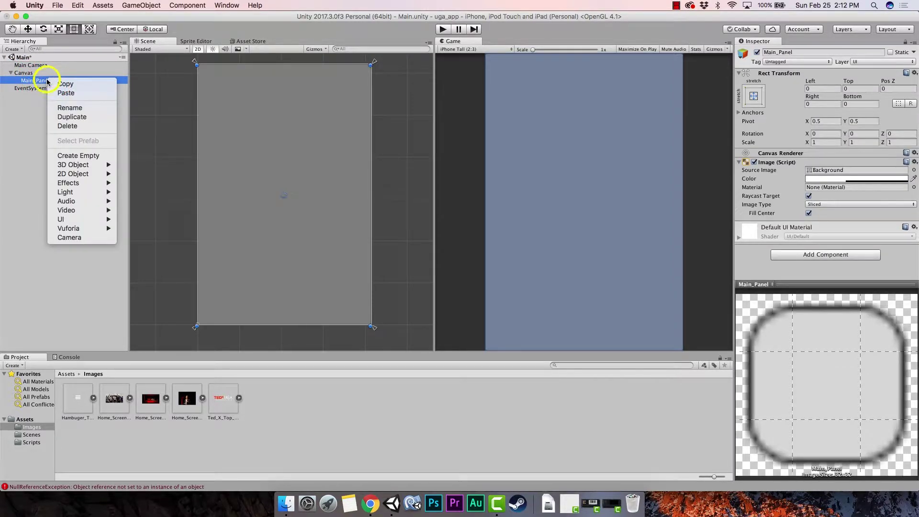
{"action": "mouse_move", "coordinate": [76, 219]}
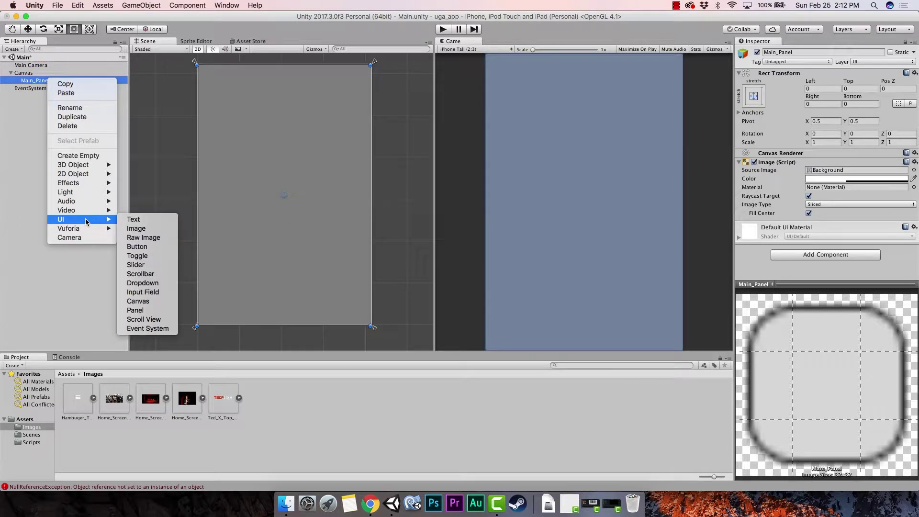
{"action": "left_click", "coordinate": [151, 248]}
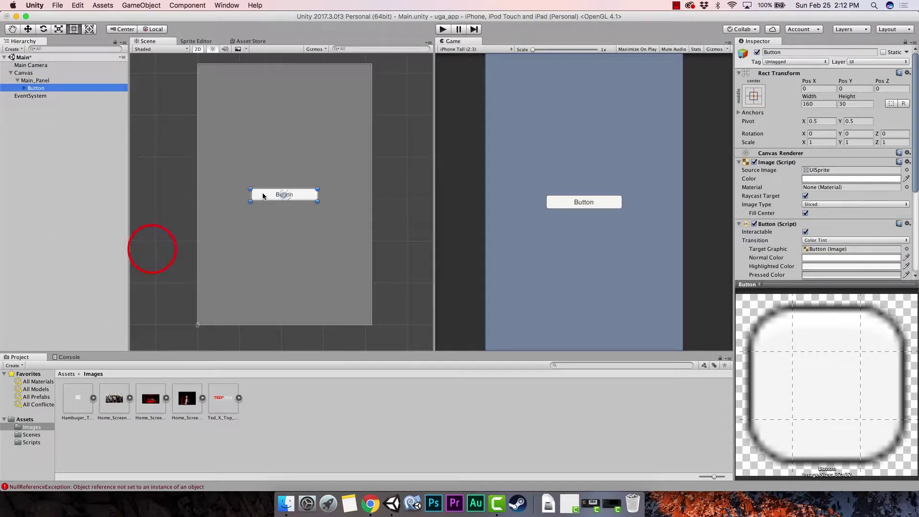
{"action": "left_click", "coordinate": [265, 196]}
{"action": "left_click_drag", "start_coordinate": [265, 196], "coordinate": [265, 90]}
Add a second button, Button (1), inside Main_Panel at the centre.
{"action": "right_click", "coordinate": [40, 82]}
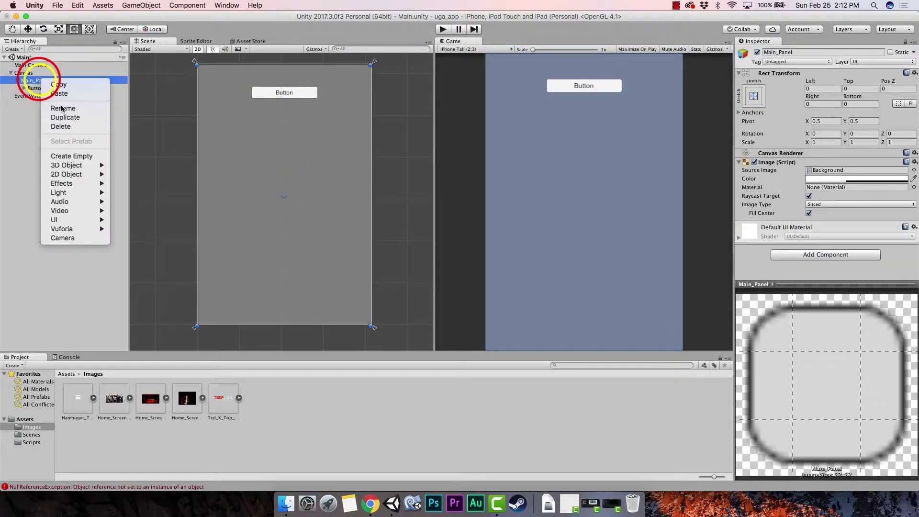
{"action": "mouse_move", "coordinate": [73, 220]}
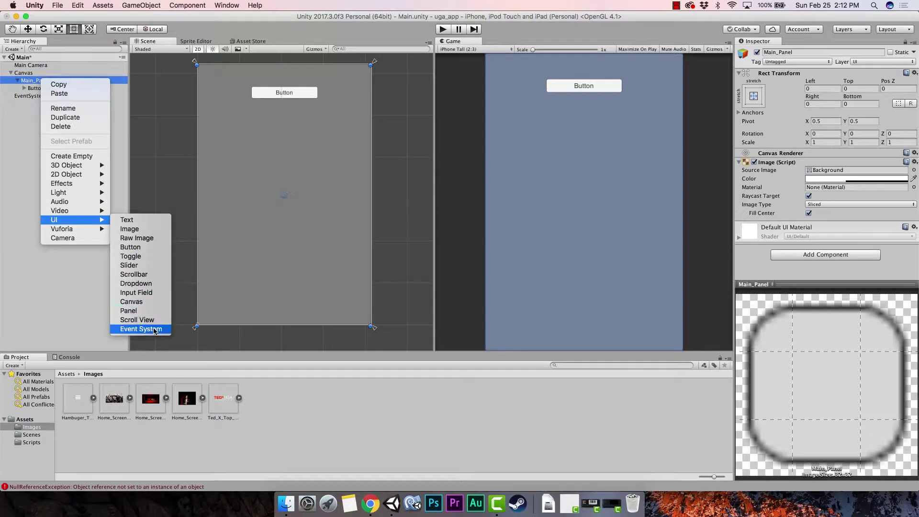
{"action": "left_click", "coordinate": [130, 247]}
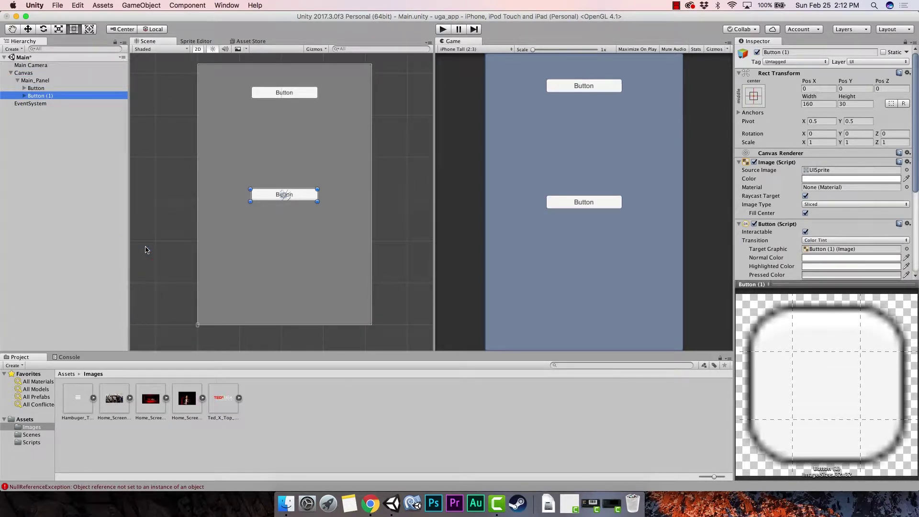
{"action": "left_click", "coordinate": [114, 434]}
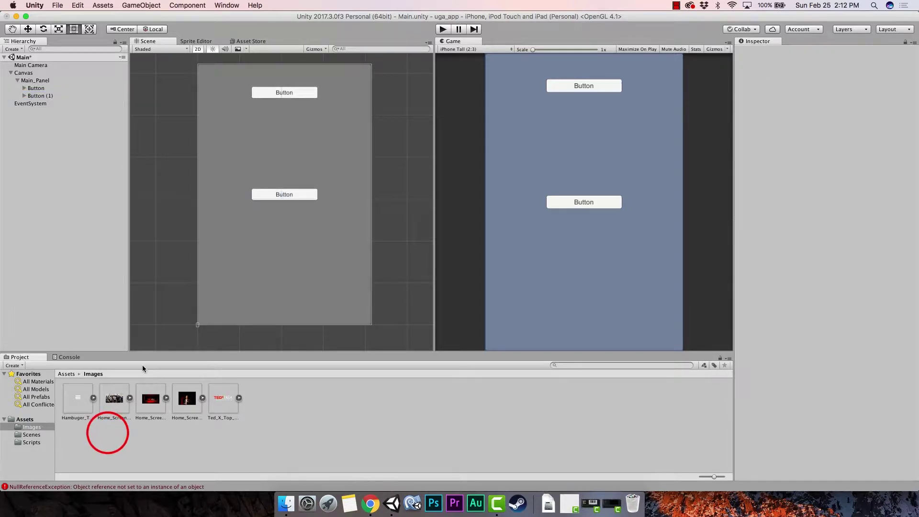
Move Button (1) up under the first button, duplicate it, and place Button (2) below.
{"action": "left_click_drag", "start_coordinate": [269, 194], "coordinate": [267, 125]}
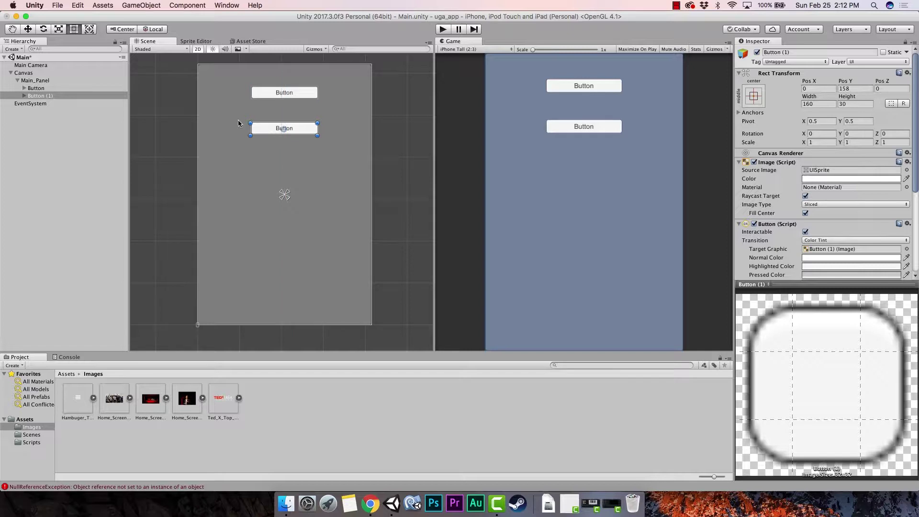
{"action": "right_click", "coordinate": [47, 95]}
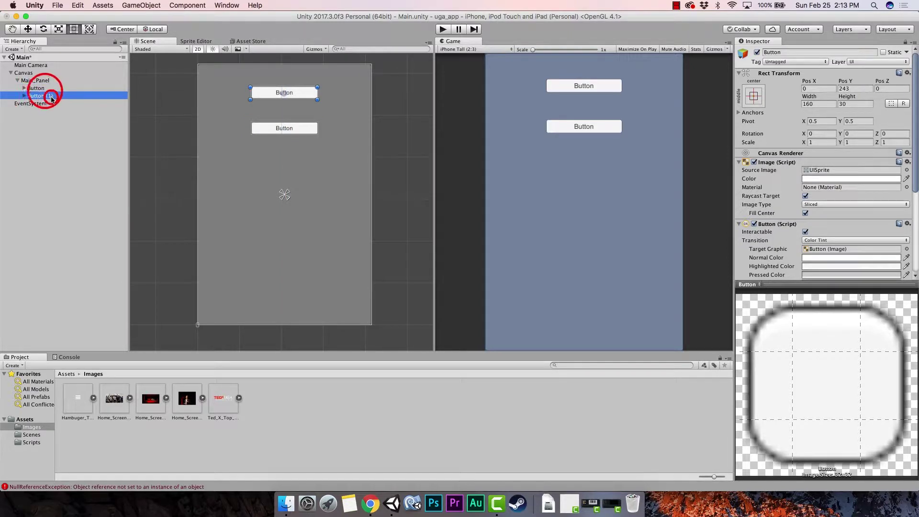
{"action": "left_click", "coordinate": [52, 101]}
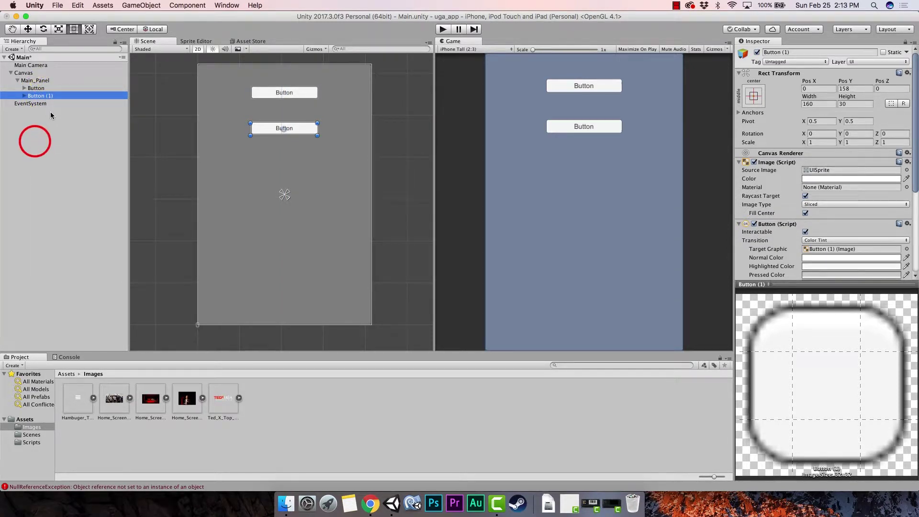
{"action": "right_click", "coordinate": [49, 97]}
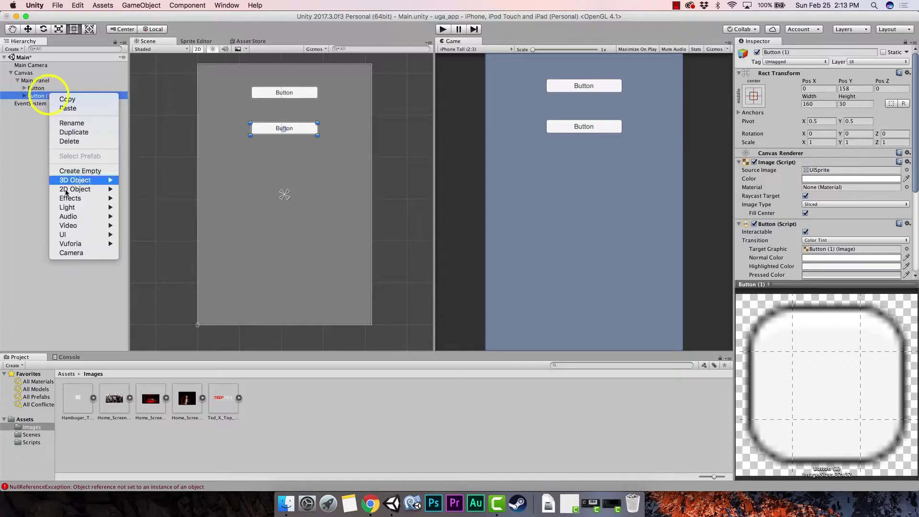
{"action": "left_click", "coordinate": [76, 133]}
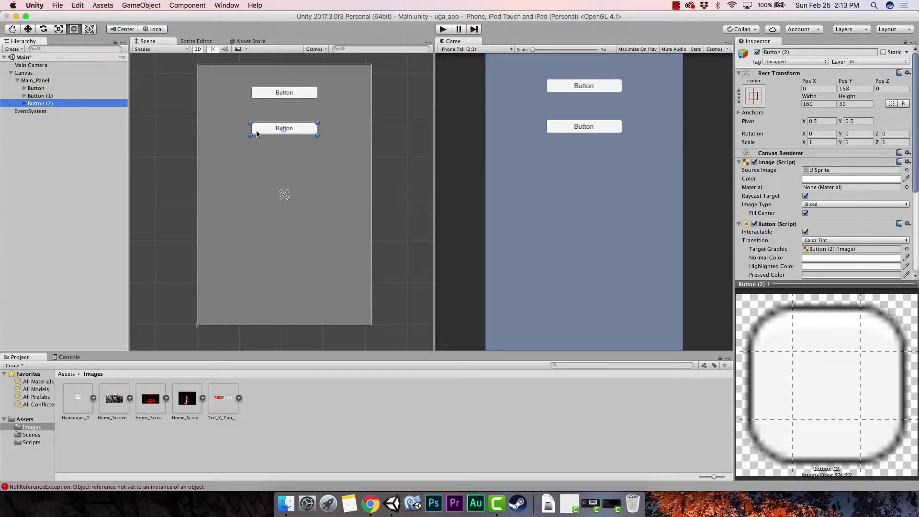
{"action": "left_click", "coordinate": [266, 128]}
{"action": "left_click", "coordinate": [266, 128]}
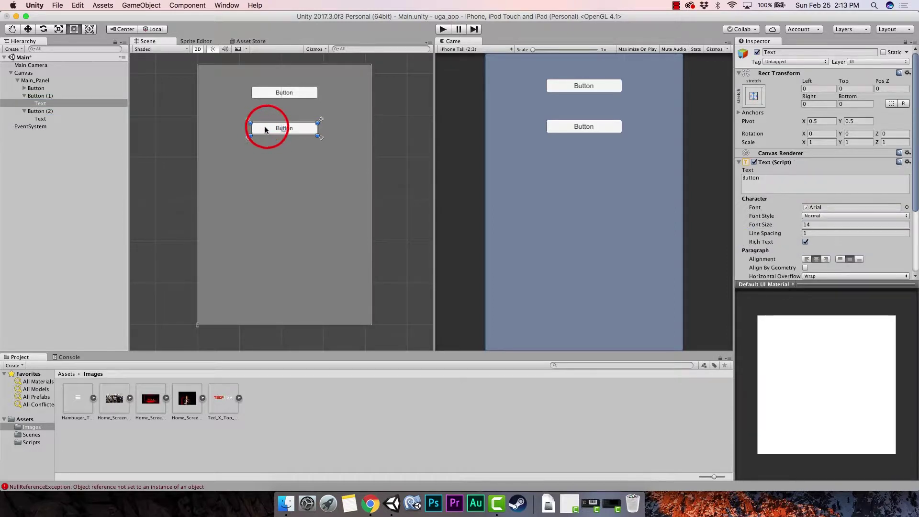
{"action": "left_click", "coordinate": [55, 110]}
{"action": "left_click", "coordinate": [270, 128]}
{"action": "left_click_drag", "start_coordinate": [269, 128], "coordinate": [268, 158]}
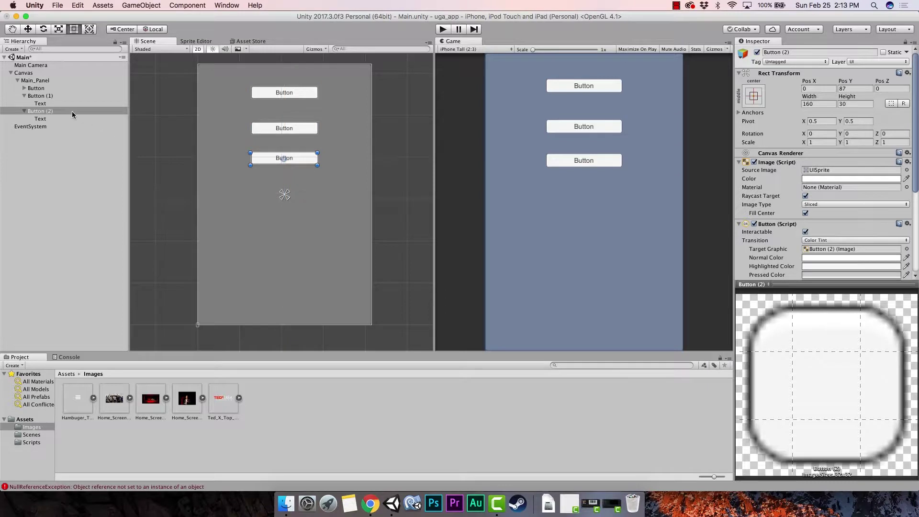
Duplicate Button (1) and Button (2) together and move the copies lower on the panel.
{"action": "left_click", "coordinate": [24, 96]}
{"action": "left_click", "coordinate": [25, 103]}
{"action": "left_click", "coordinate": [40, 97]}
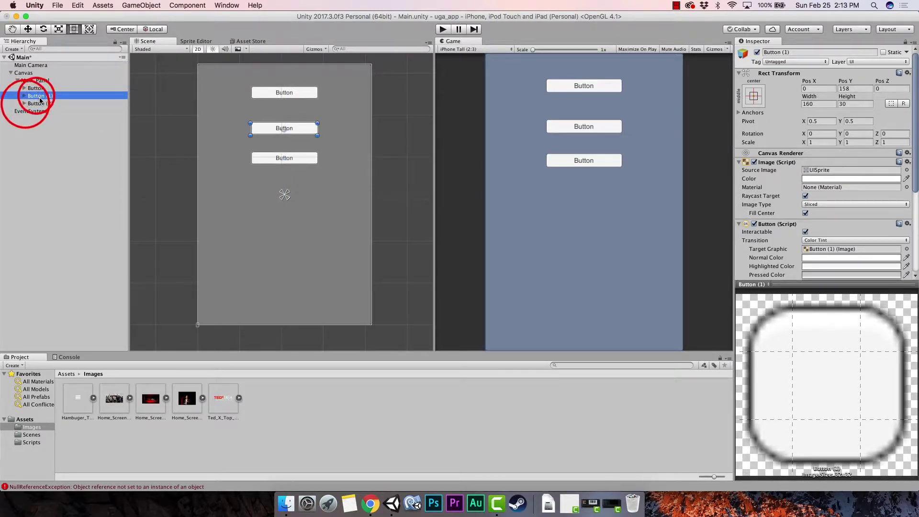
{"action": "left_click", "coordinate": [48, 103], "text": "shift"}
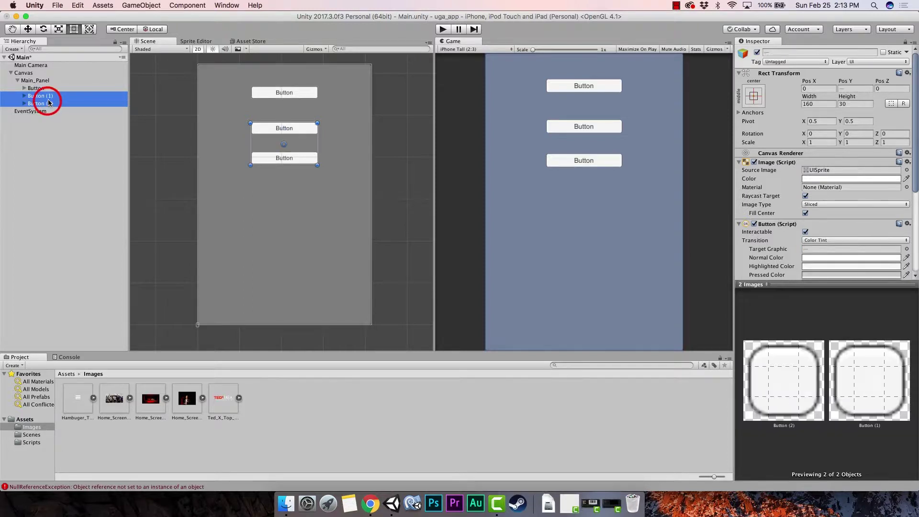
{"action": "right_click", "coordinate": [48, 103]}
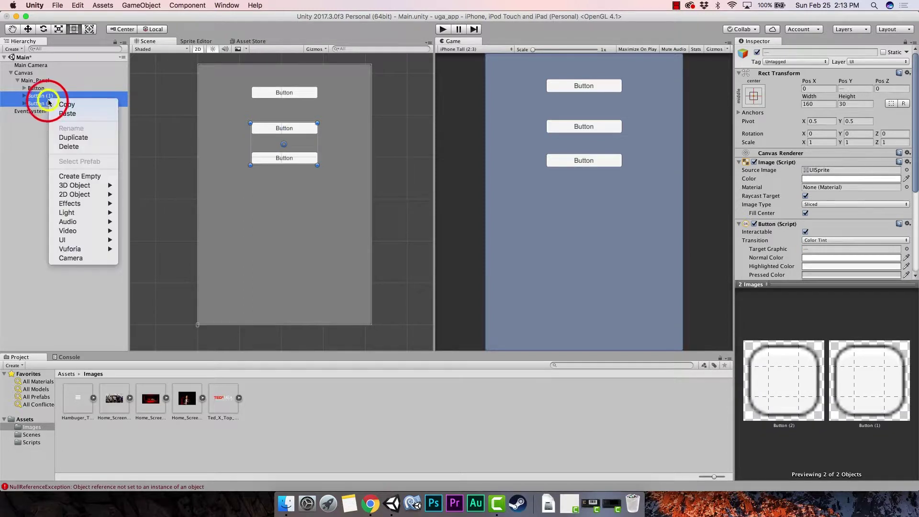
{"action": "left_click", "coordinate": [78, 140]}
{"action": "left_click_drag", "start_coordinate": [270, 132], "coordinate": [270, 198]}
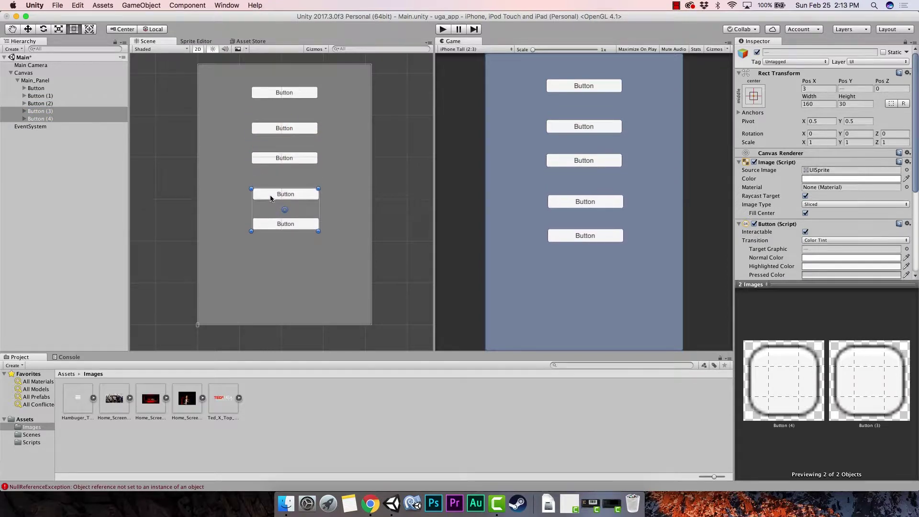
{"action": "left_click", "coordinate": [278, 256]}
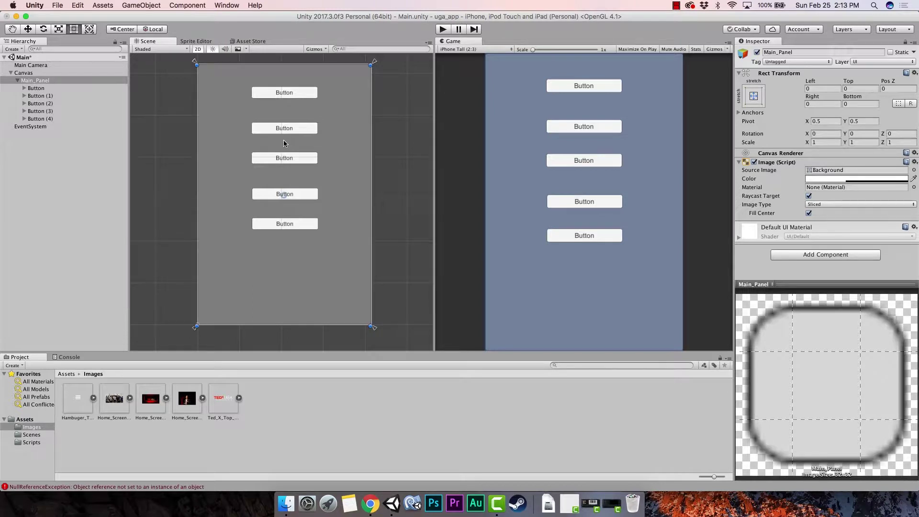
Rename the top button to Home_Screen_Button by adding the 'Home_Screen_' prefix.
{"action": "left_click", "coordinate": [268, 99]}
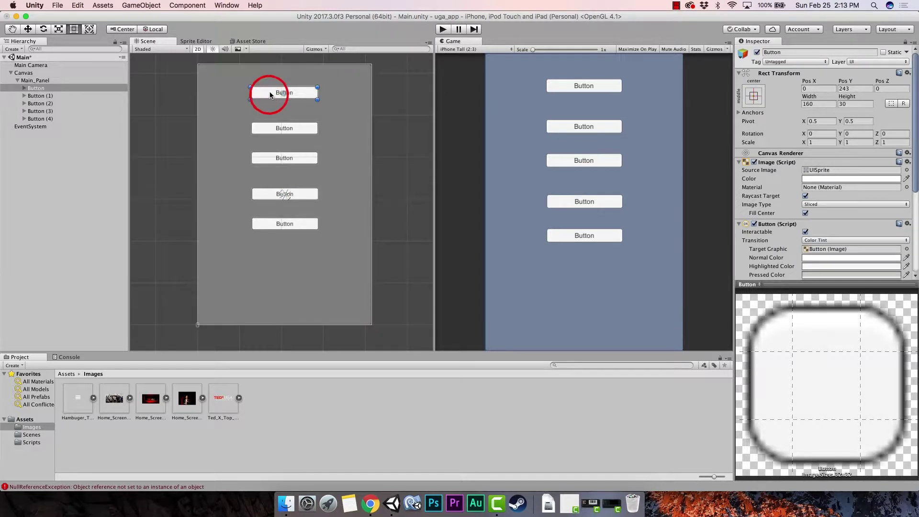
{"action": "left_click", "coordinate": [44, 88]}
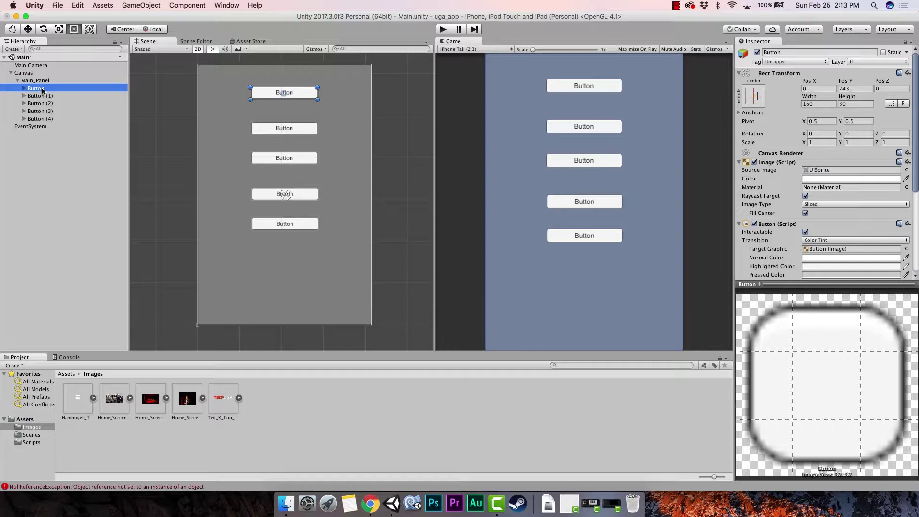
{"action": "left_click", "coordinate": [42, 89]}
{"action": "left_click", "coordinate": [29, 88]}
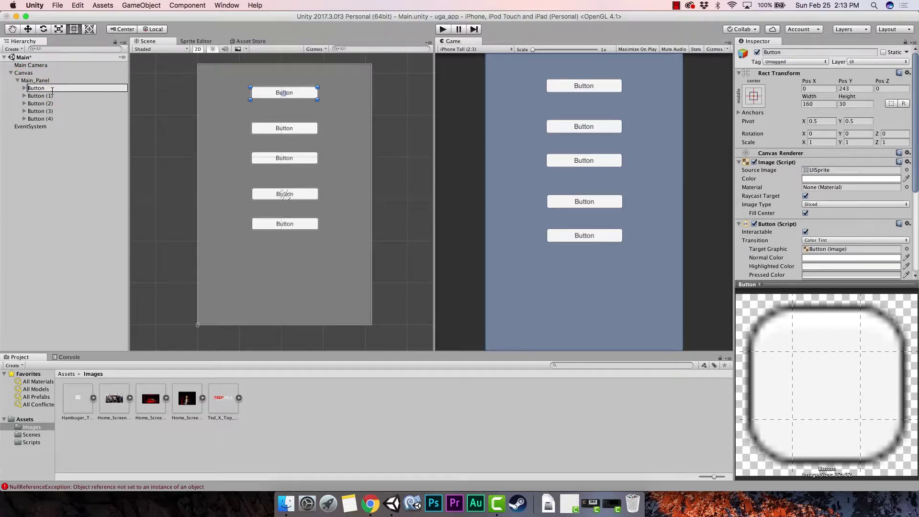
{"action": "type", "text": "Home_Screen_"}
{"action": "key", "text": "Return"}
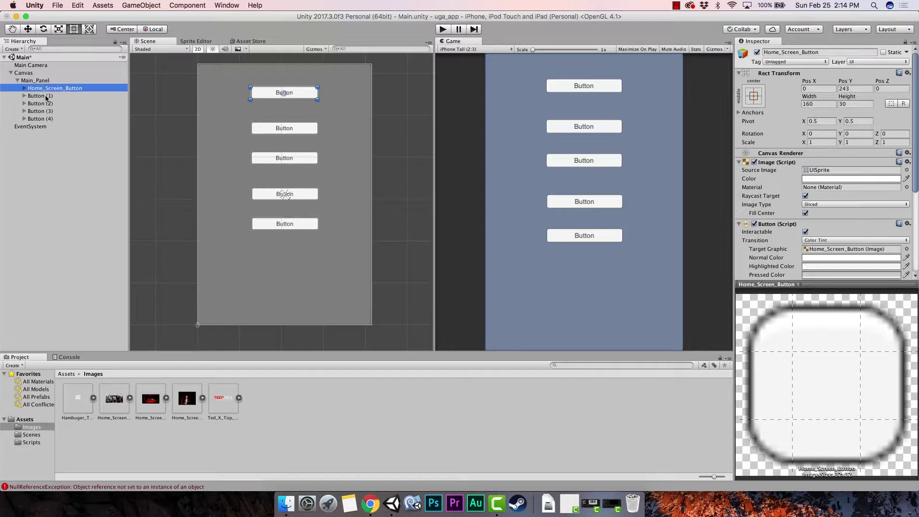
{"action": "left_click", "coordinate": [46, 95]}
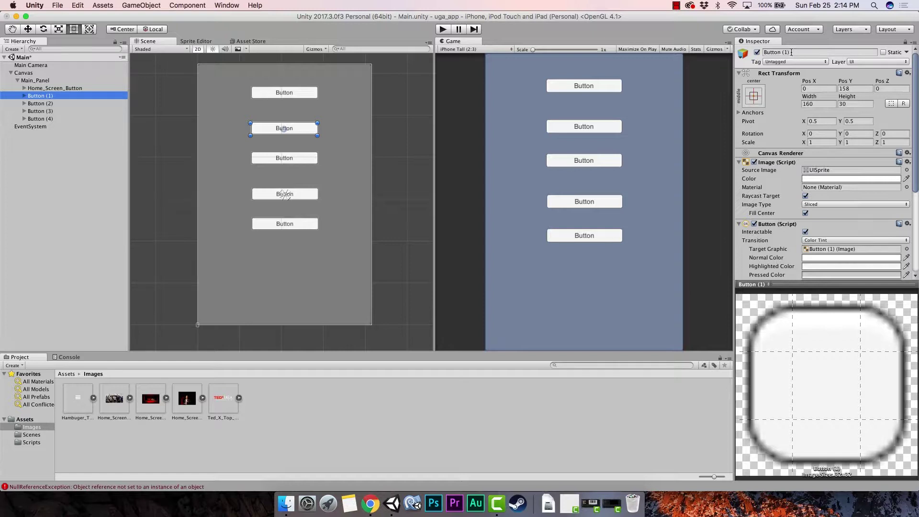
{"action": "left_click", "coordinate": [785, 53]}
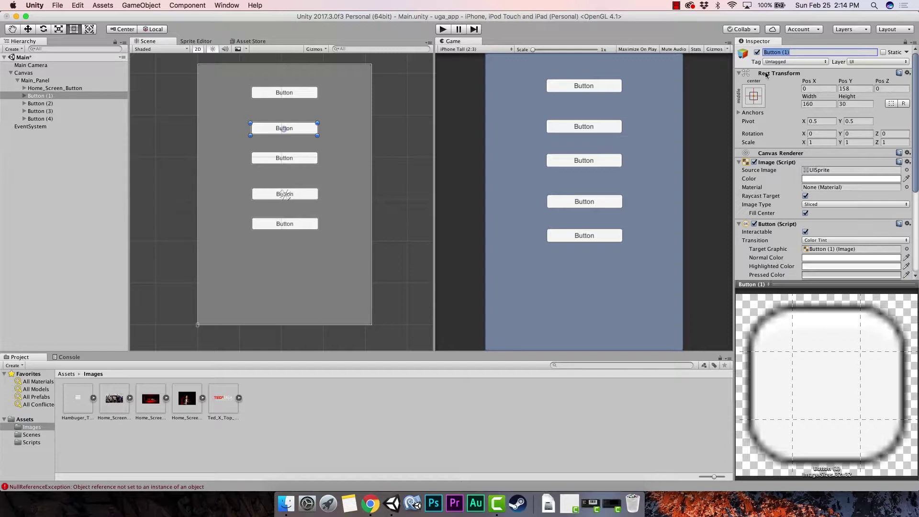
{"action": "left_click", "coordinate": [192, 413]}
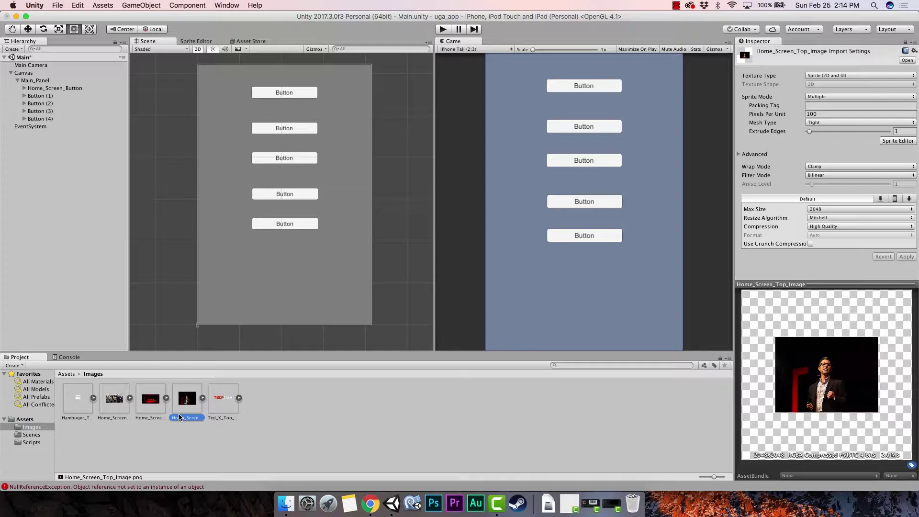
Replace 'Home_Screen' with 'Top' so the button is named Top_Button.
{"action": "left_click", "coordinate": [51, 88]}
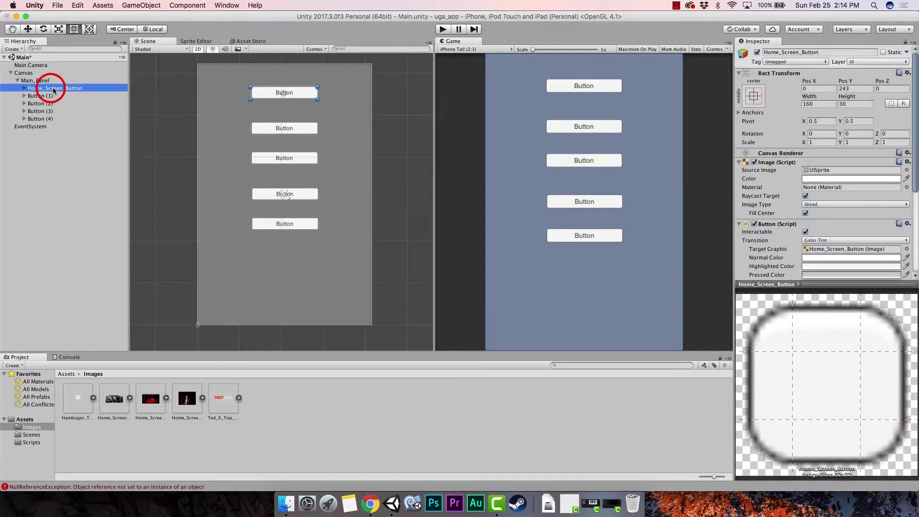
{"action": "left_click", "coordinate": [782, 52]}
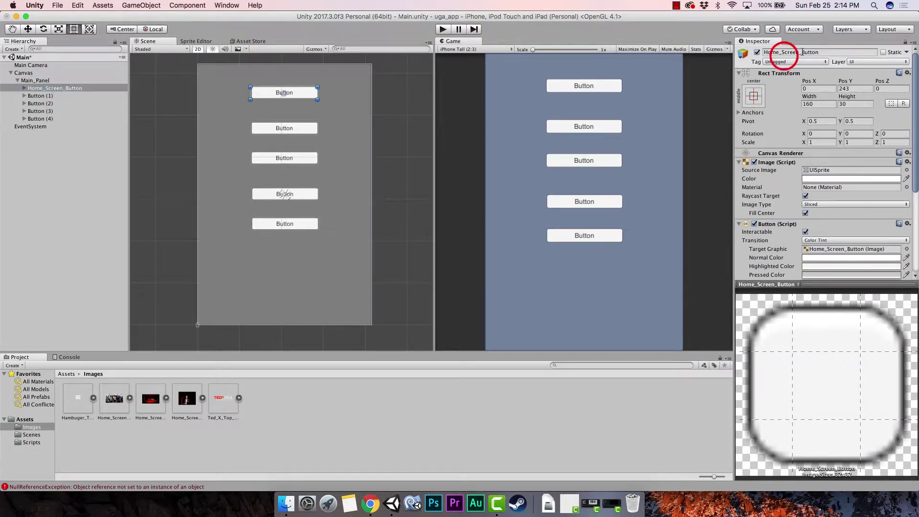
{"action": "left_click_drag", "start_coordinate": [783, 52], "coordinate": [756, 54]}
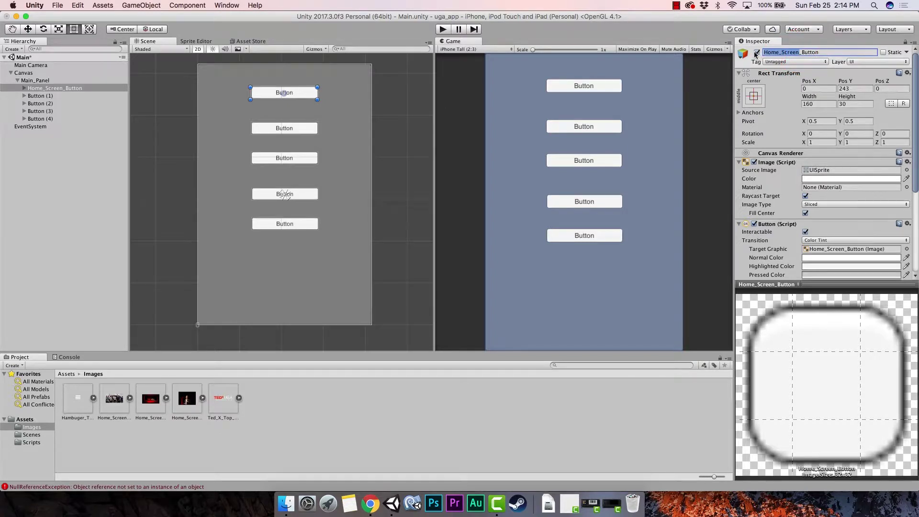
{"action": "type", "text": "Top"}
{"action": "key", "text": "Return"}
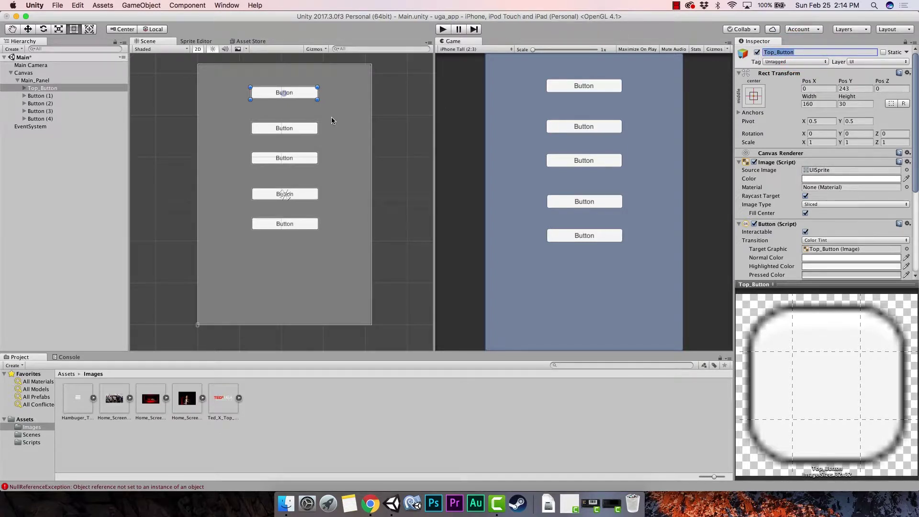
{"action": "left_click", "coordinate": [54, 96]}
Rename Button (1) to Middle_Button.
{"action": "left_click", "coordinate": [779, 52]}
{"action": "left_click", "coordinate": [796, 53]}
{"action": "key", "text": "BackSpace"}
{"action": "key", "text": "BackSpace"}
{"action": "key", "text": "BackSpace"}
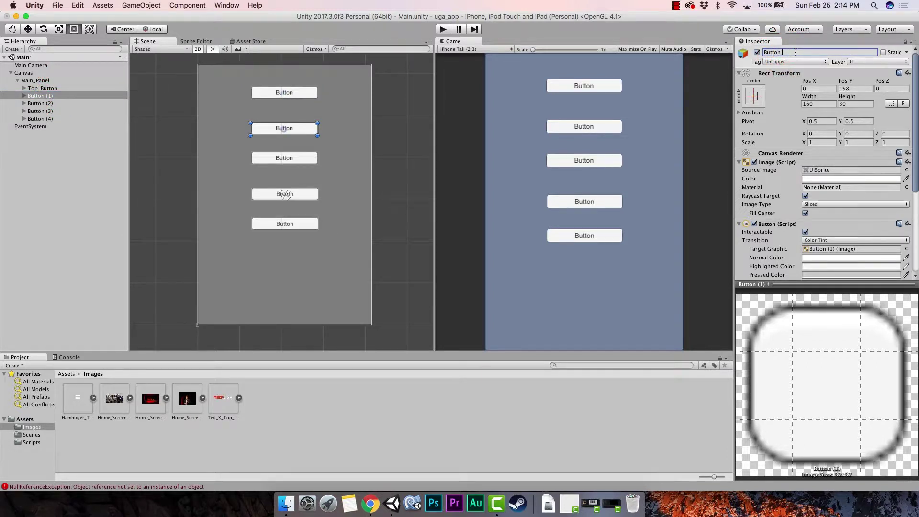
{"action": "left_click", "coordinate": [764, 52]}
{"action": "left_click", "coordinate": [156, 401]}
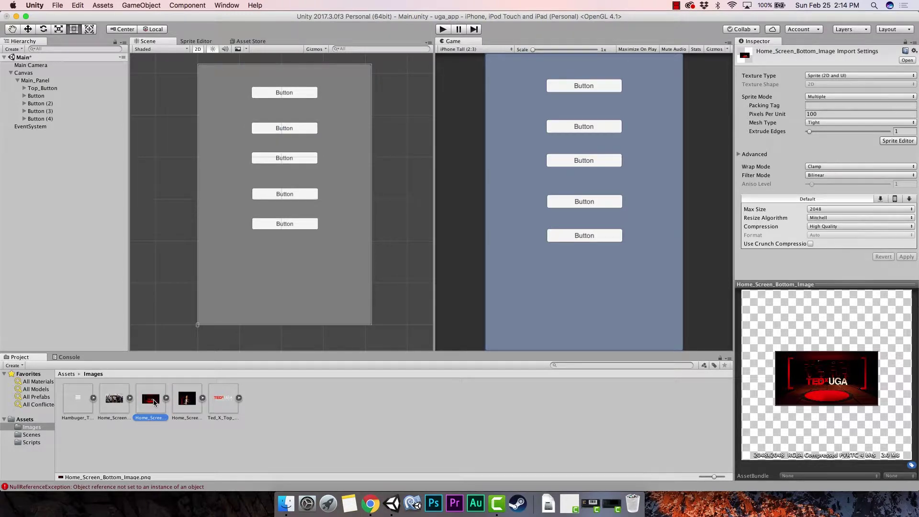
{"action": "left_click", "coordinate": [117, 404]}
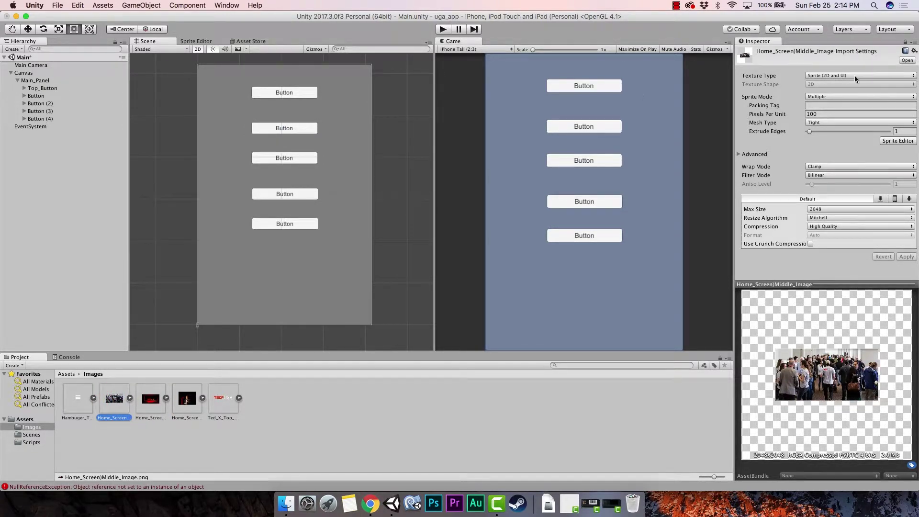
{"action": "left_click", "coordinate": [38, 96]}
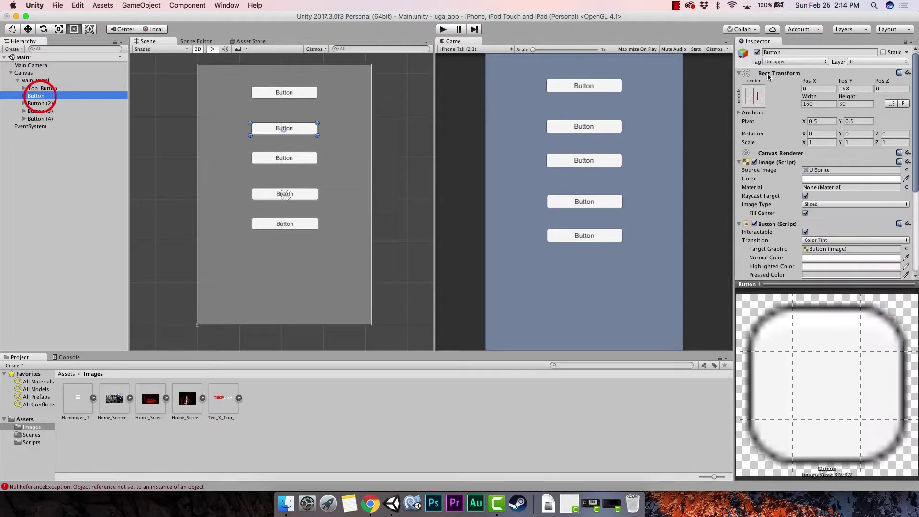
{"action": "left_click", "coordinate": [765, 52]}
{"action": "left_click", "coordinate": [769, 53]}
{"action": "type", "text": "Middle_"}
{"action": "key", "text": "Return"}
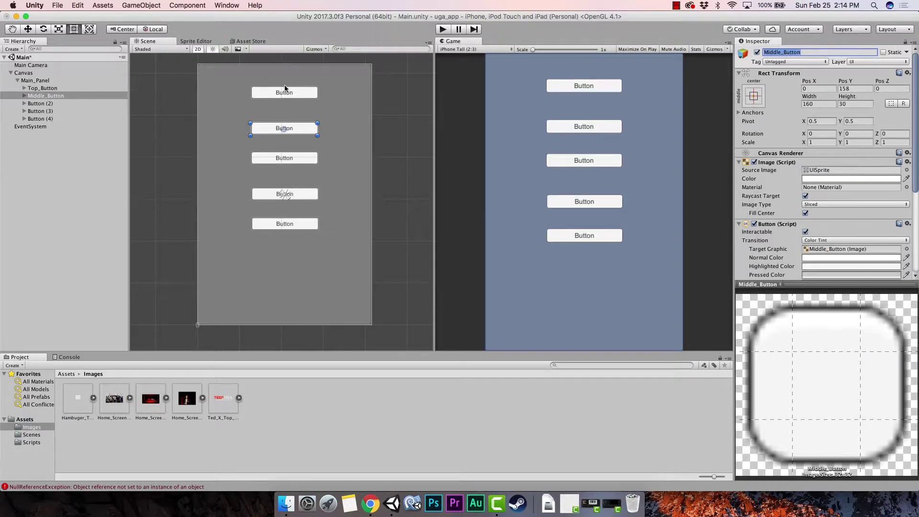
Rename Button (2) to Bottom_Button.
{"action": "left_click", "coordinate": [48, 103]}
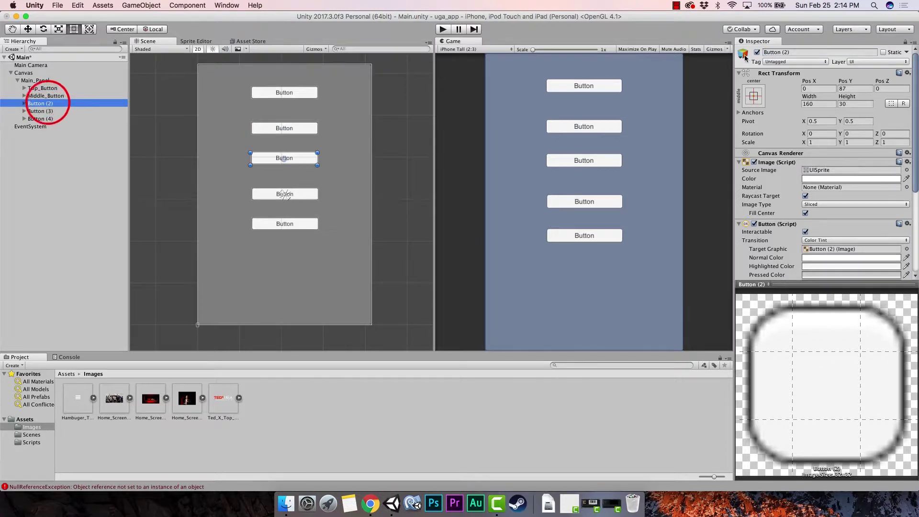
{"action": "left_click", "coordinate": [797, 51]}
{"action": "key", "text": "BackSpace"}
{"action": "key", "text": "BackSpace"}
{"action": "key", "text": "BackSpace"}
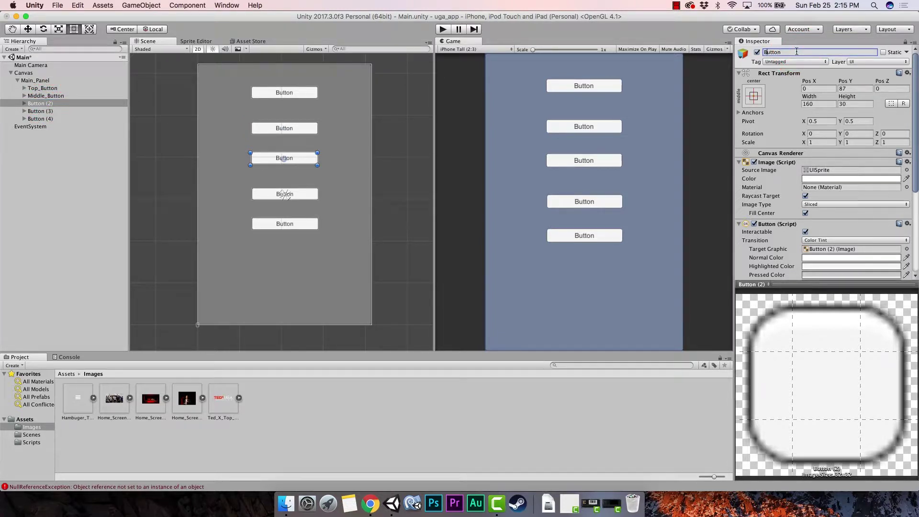
{"action": "type", "text": "Bottom_"}
{"action": "key", "text": "Return"}
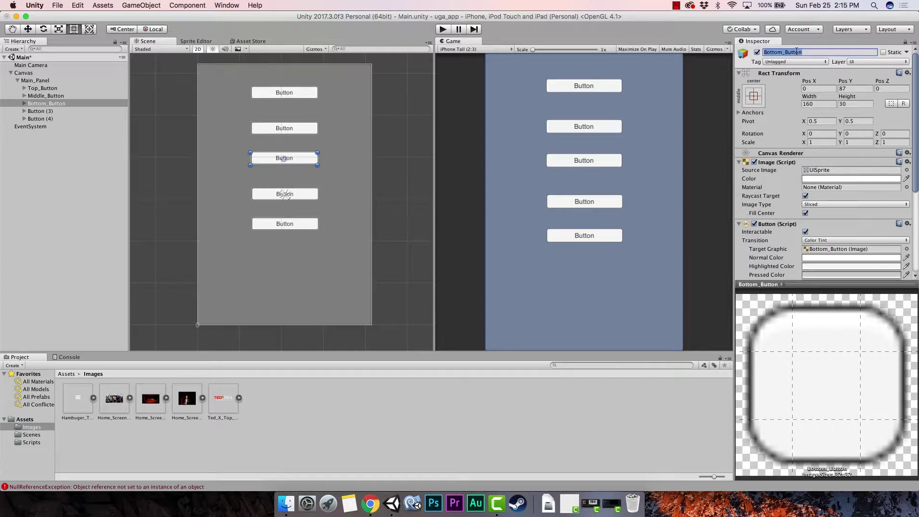
Rename Button (3) to Hamburger_Button.
{"action": "left_click", "coordinate": [49, 113]}
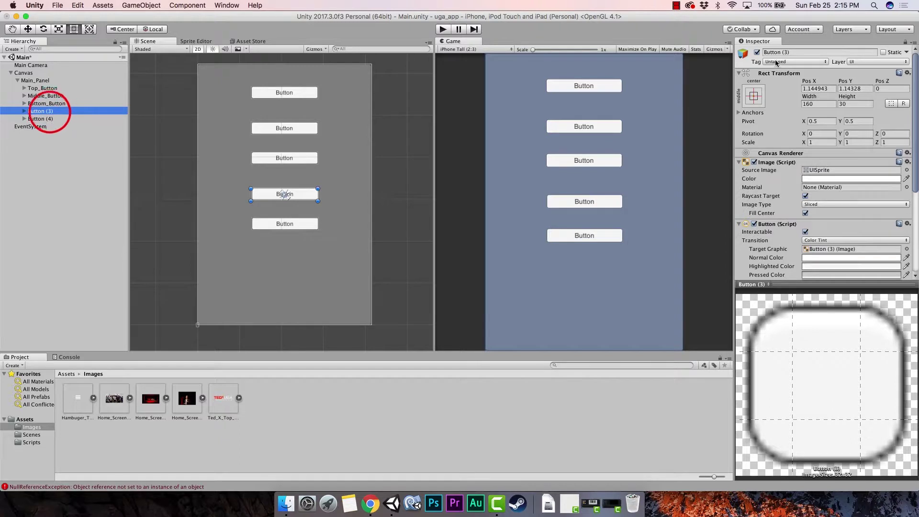
{"action": "left_click", "coordinate": [795, 51]}
{"action": "key", "text": "BackSpace"}
{"action": "key", "text": "BackSpace"}
{"action": "key", "text": "BackSpace"}
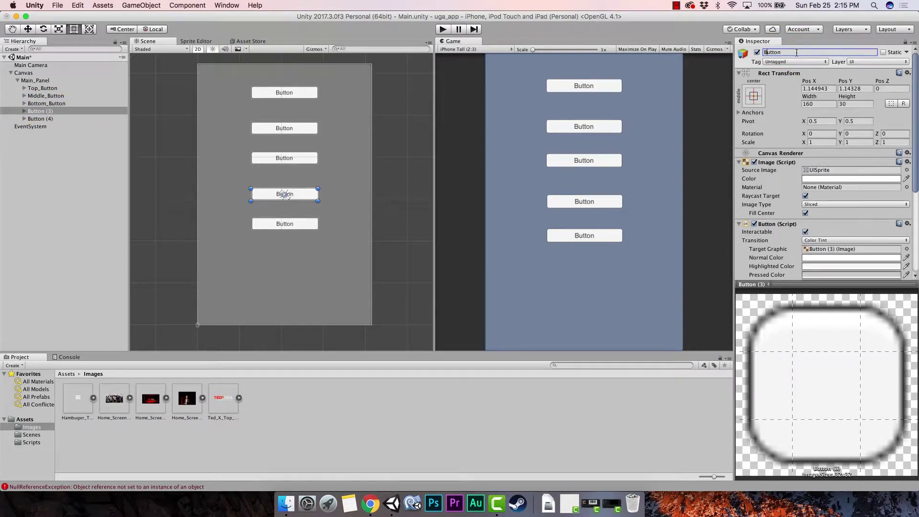
{"action": "type", "text": "Hamburger_"}
{"action": "key", "text": "Return"}
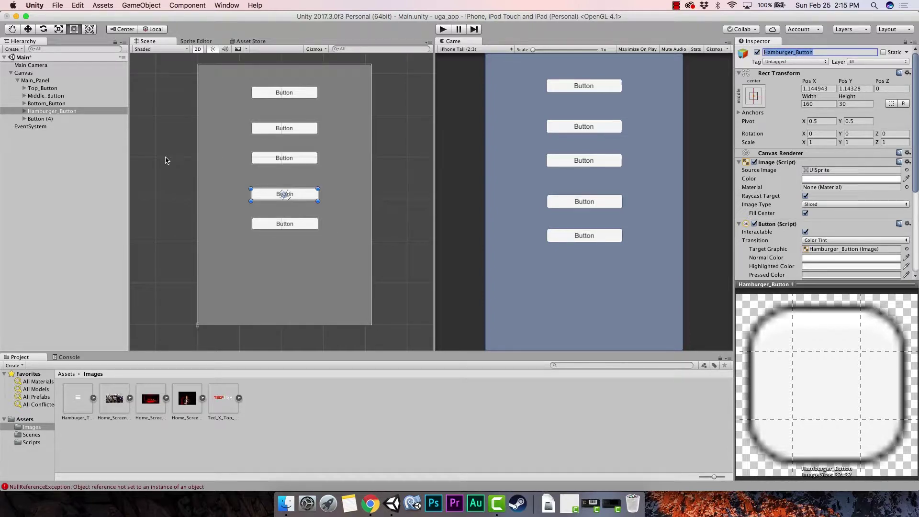
Rename Button (4) to Ted_X_Button.
{"action": "left_click", "coordinate": [59, 117]}
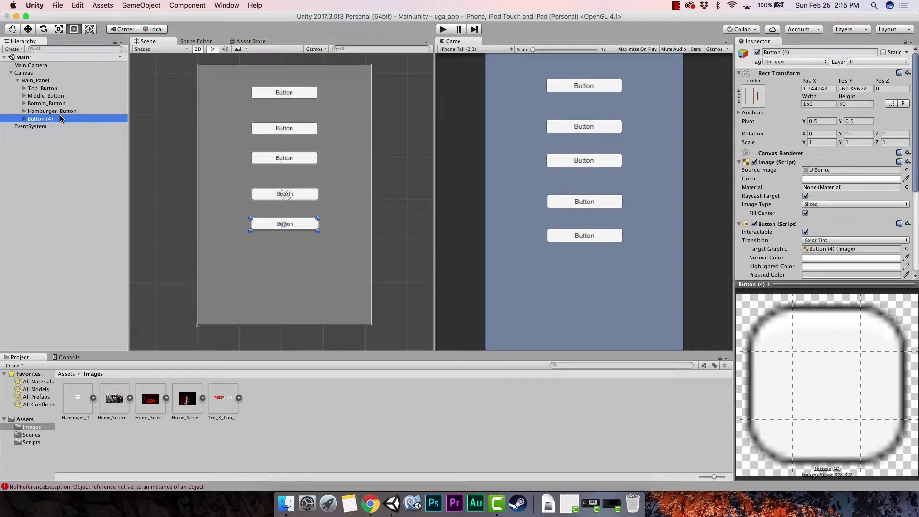
{"action": "left_click", "coordinate": [801, 52]}
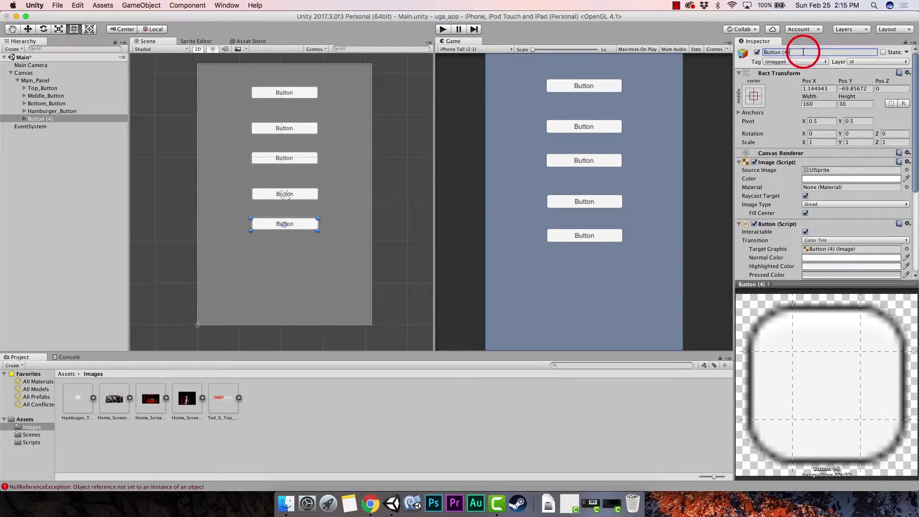
{"action": "key", "text": "BackSpace"}
{"action": "key", "text": "BackSpace"}
{"action": "key", "text": "BackSpace"}
{"action": "key", "text": "BackSpace"}
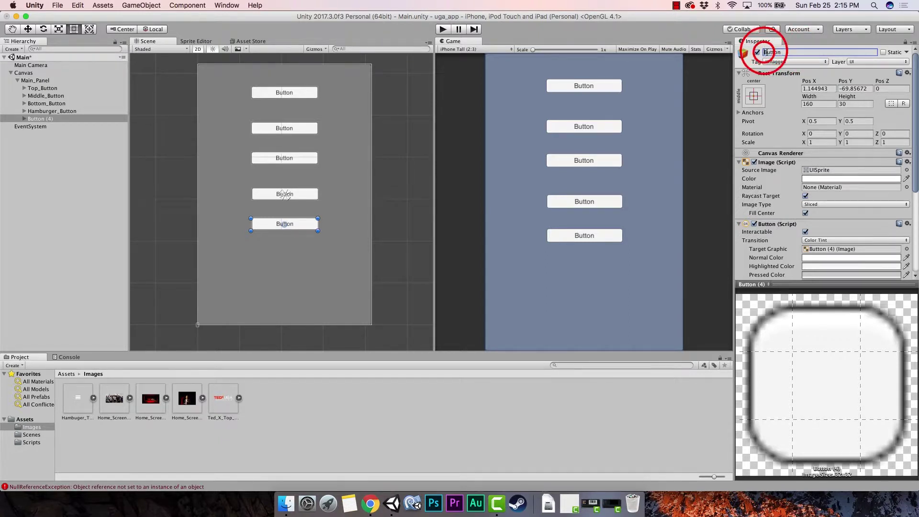
{"action": "key", "text": "Home"}
{"action": "type", "text": "Ted"}
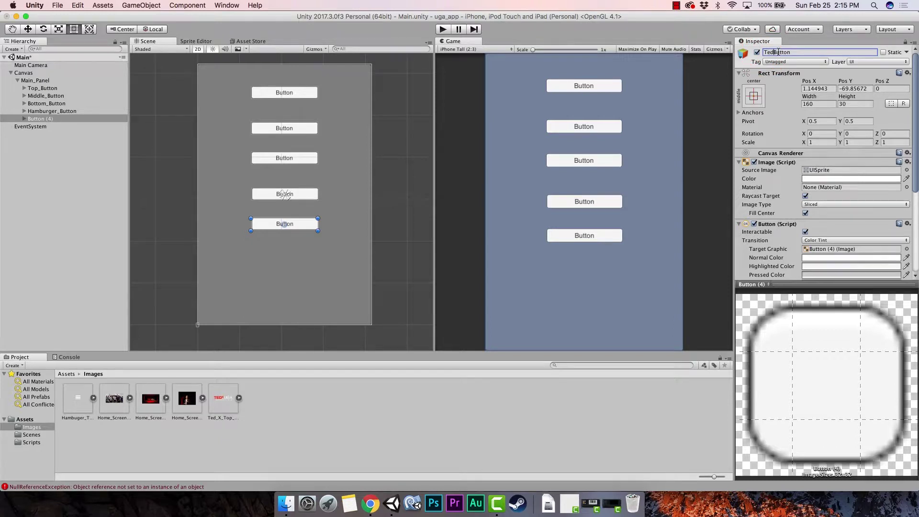
{"action": "type", "text": "_X_"}
{"action": "key", "text": "Return"}
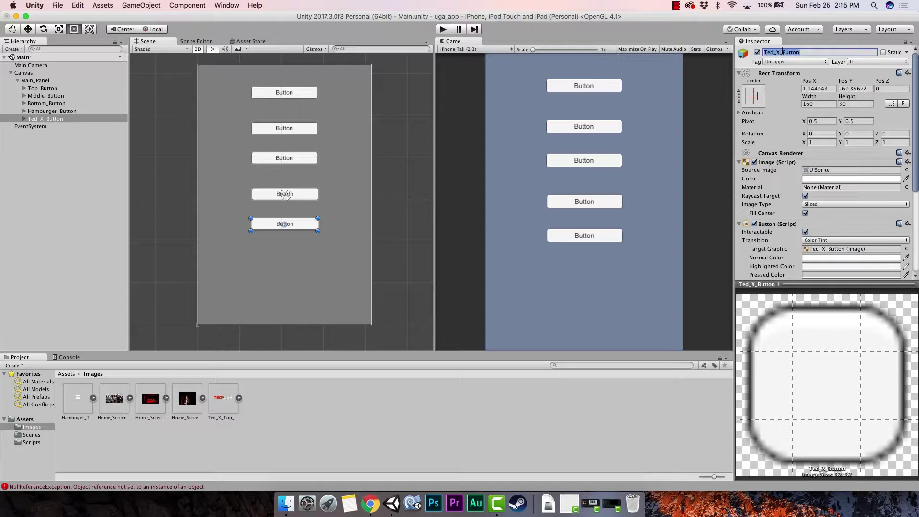
{"action": "left_click", "coordinate": [49, 118]}
{"action": "left_click", "coordinate": [49, 88]}
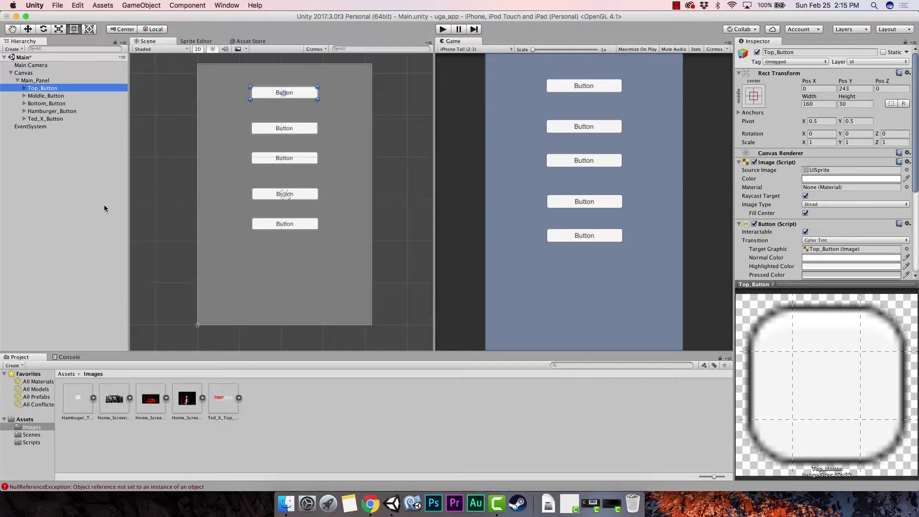
Set Top_Button's Source Image to Home_Screen_Top_Image, stretch it to height 58.6, and bring up the Chrome mockup.
{"action": "left_click", "coordinate": [186, 401]}
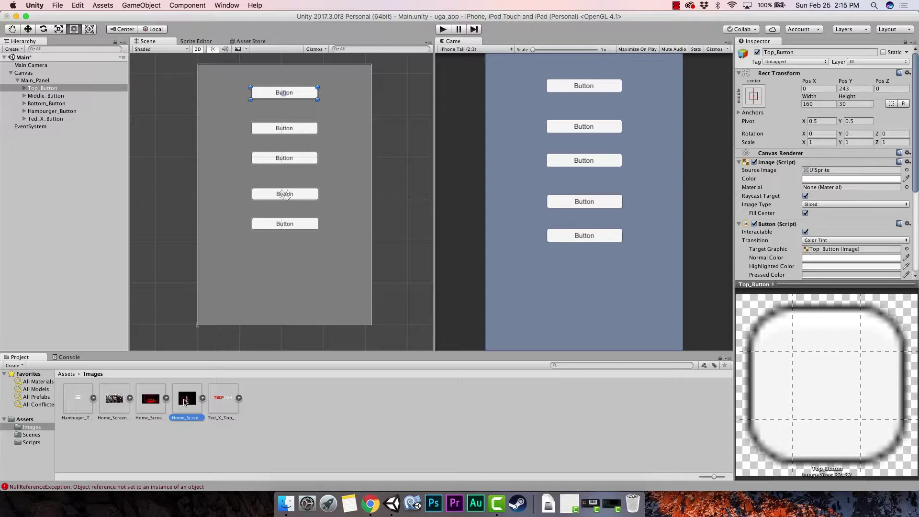
{"action": "left_click_drag", "start_coordinate": [186, 401], "coordinate": [811, 172]}
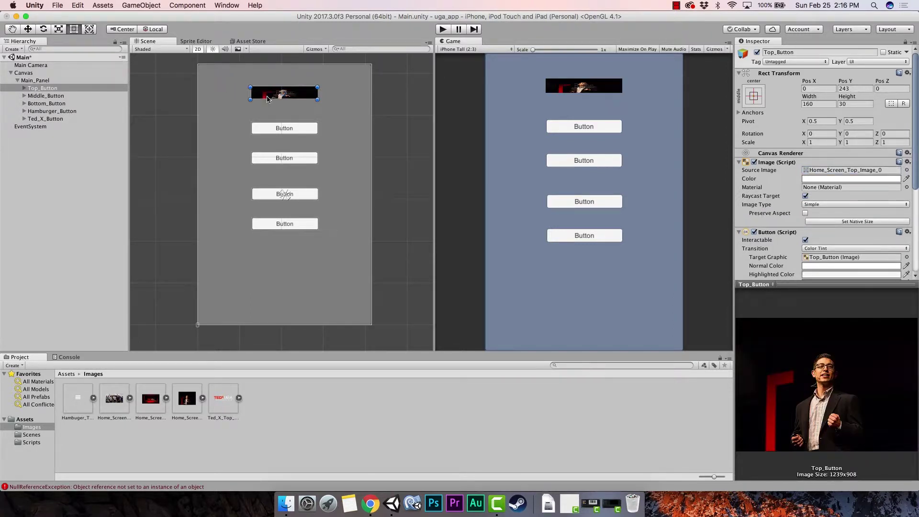
{"action": "left_click_drag", "start_coordinate": [270, 100], "coordinate": [271, 112]}
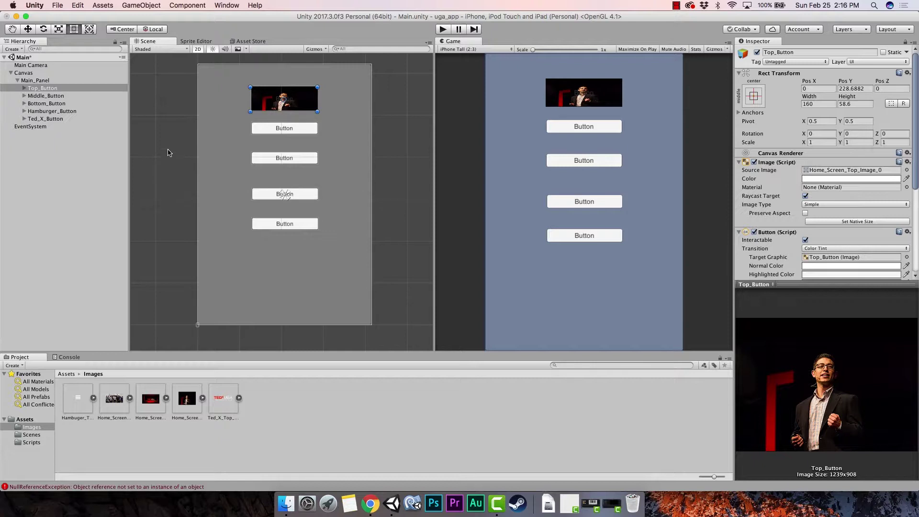
{"action": "left_click", "coordinate": [48, 96]}
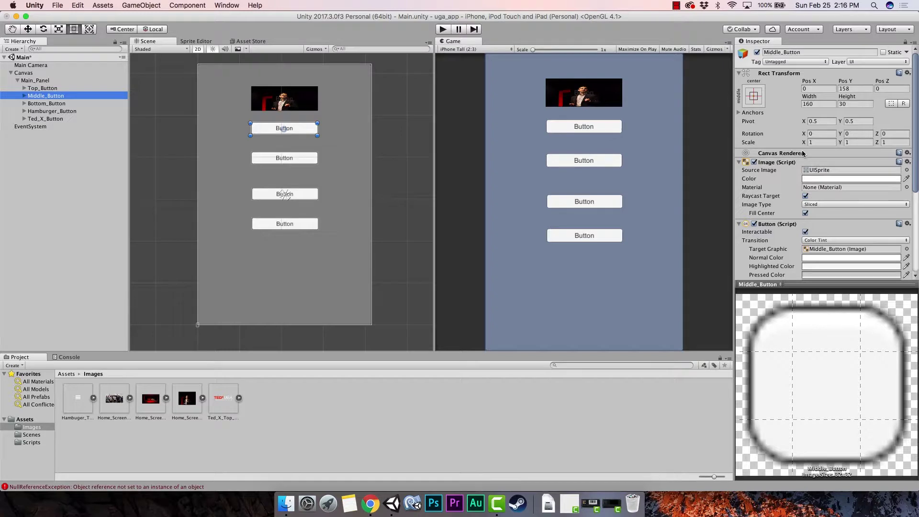
{"action": "left_click", "coordinate": [370, 503]}
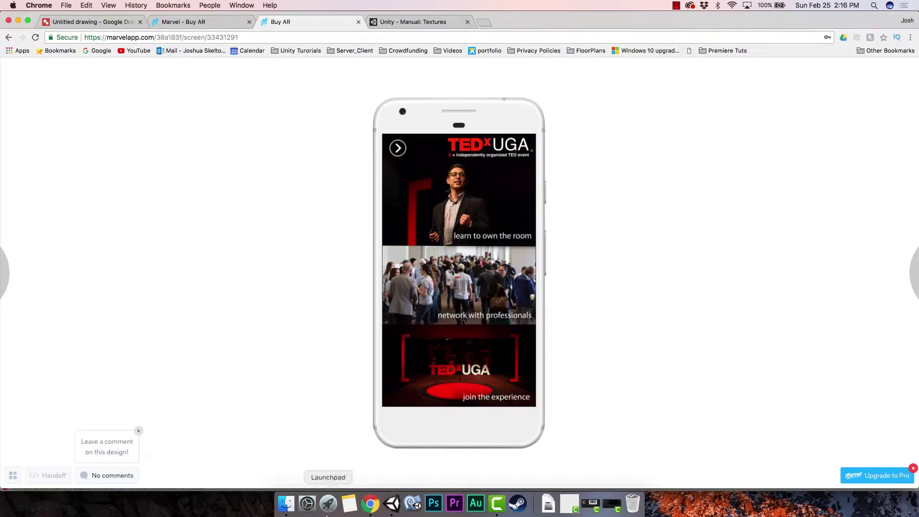
Close the Finder window covering the Marvel TEDxUGA mockup and switch back to Unity.
{"action": "left_click", "coordinate": [287, 506]}
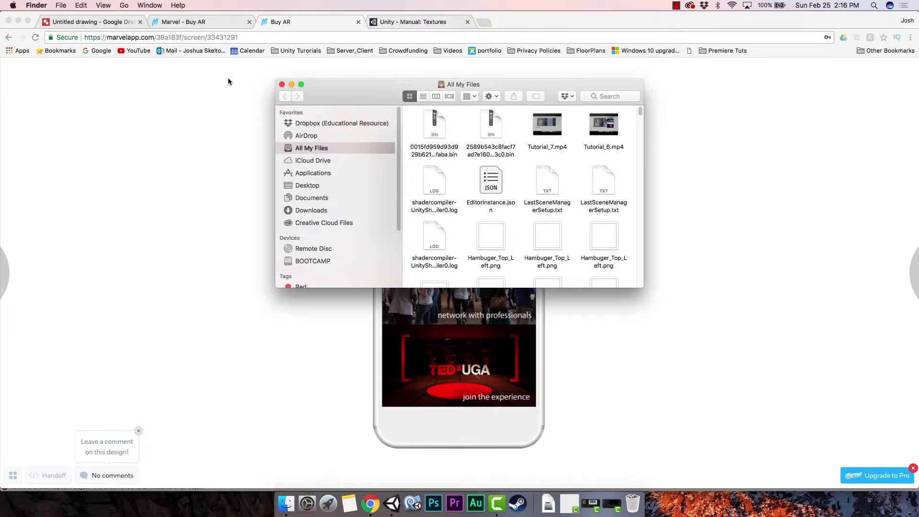
{"action": "left_click", "coordinate": [283, 85]}
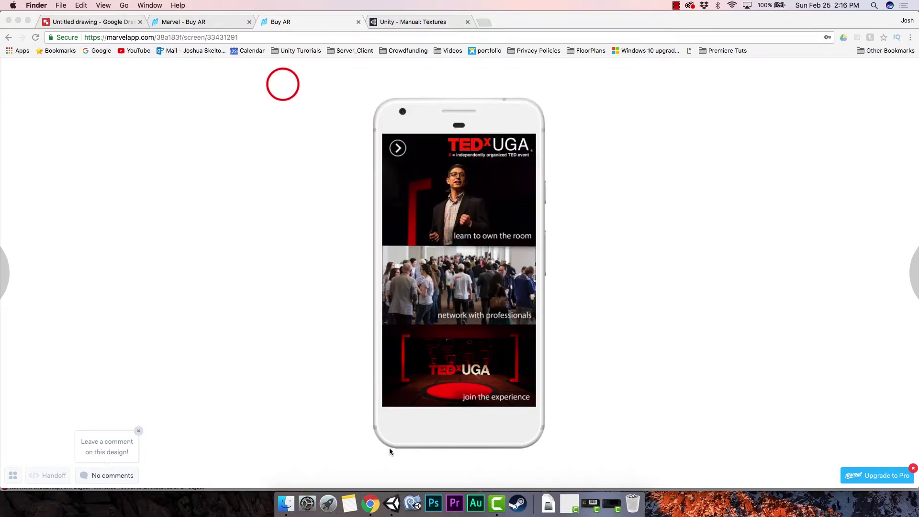
{"action": "left_click", "coordinate": [393, 504]}
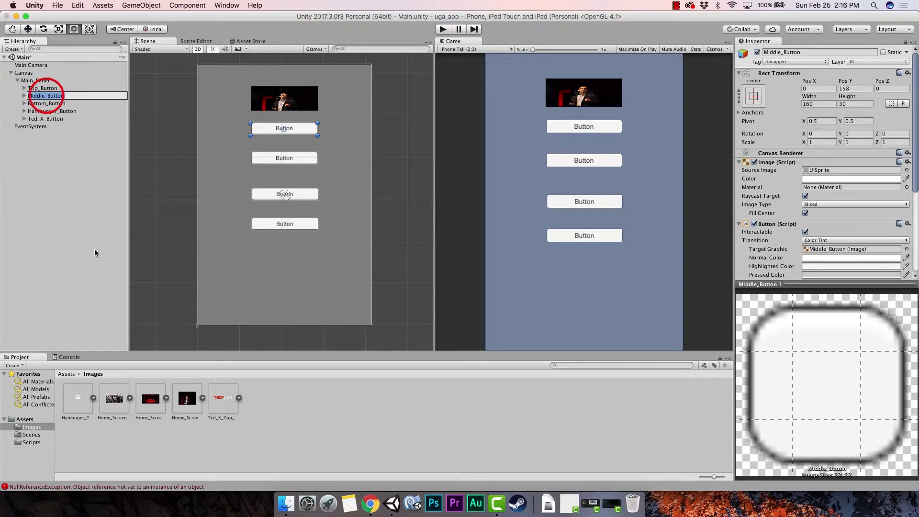
Assign crowd, stage, Hamburger_Top_Left_0 and TEDxUGA logo sprites to Middle, Bottom, Hamburger and Ted_X buttons.
{"action": "left_click_drag", "start_coordinate": [123, 401], "coordinate": [803, 172]}
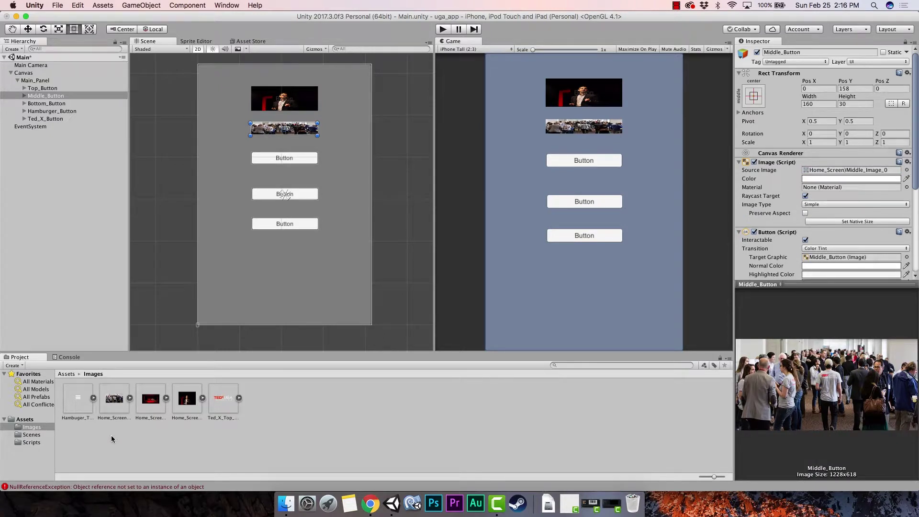
{"action": "left_click", "coordinate": [53, 105]}
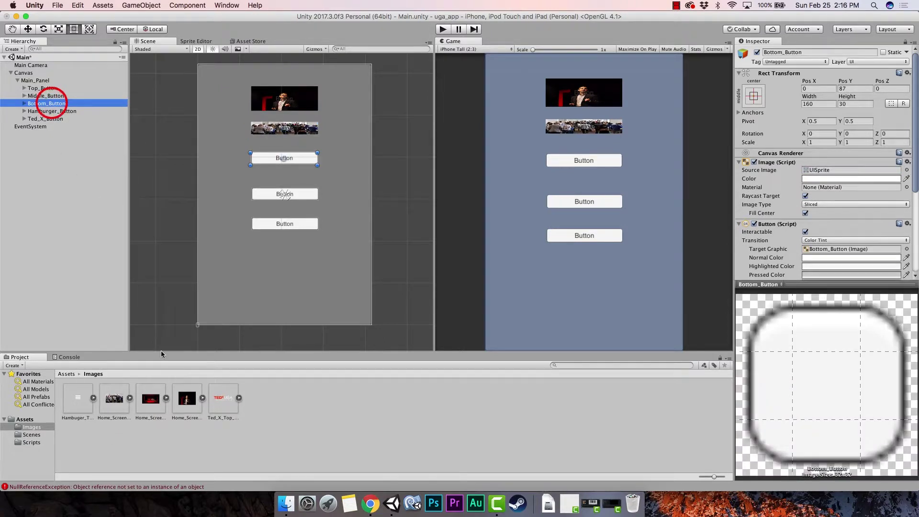
{"action": "left_click_drag", "start_coordinate": [148, 403], "coordinate": [814, 173]}
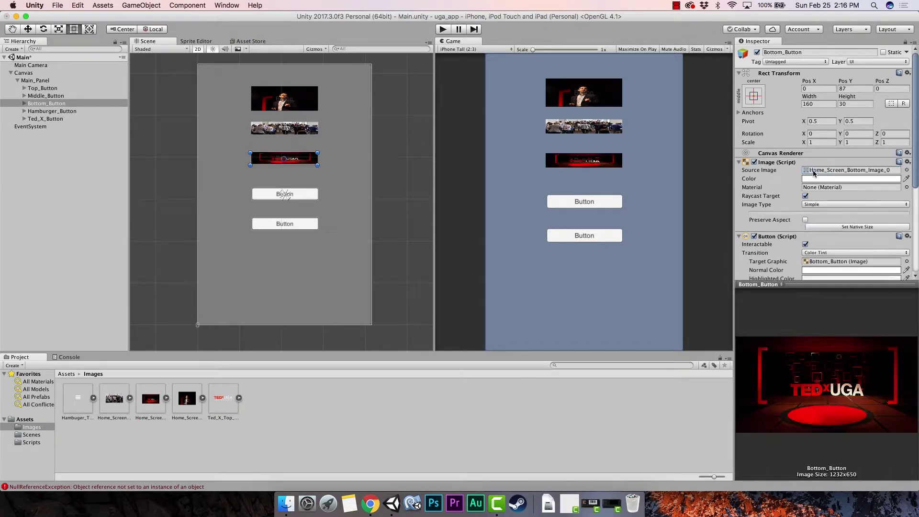
{"action": "left_click", "coordinate": [48, 112]}
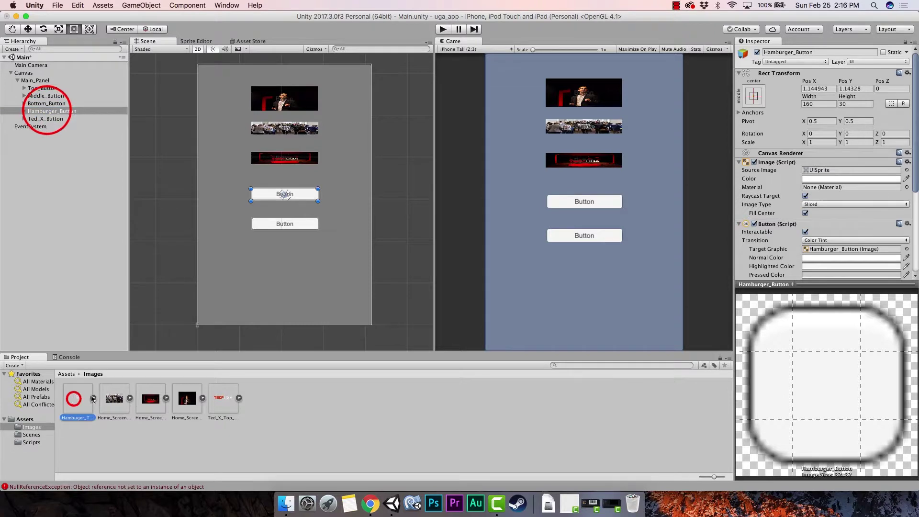
{"action": "left_click_drag", "start_coordinate": [77, 398], "coordinate": [812, 171]}
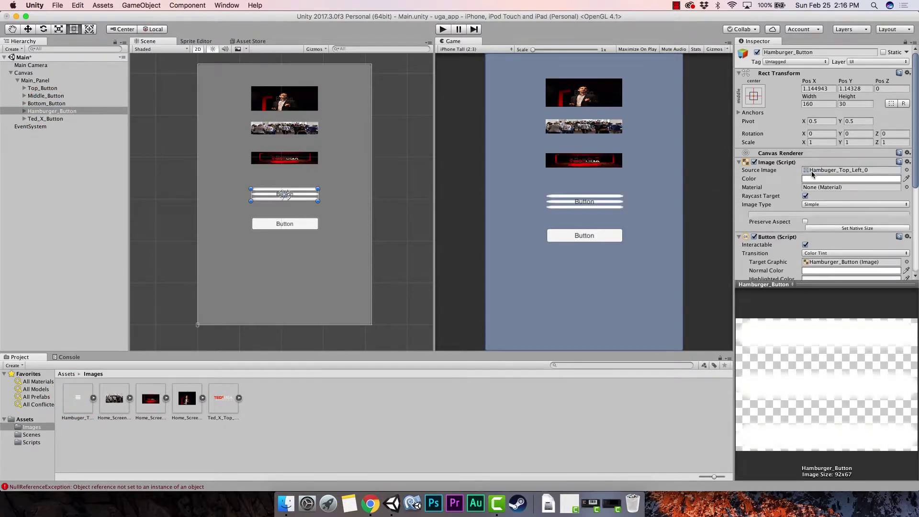
{"action": "left_click", "coordinate": [47, 119]}
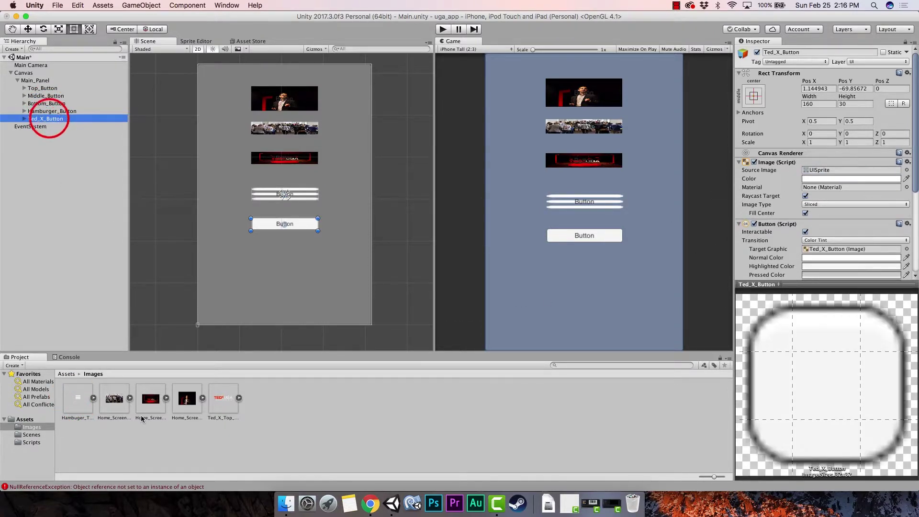
{"action": "left_click_drag", "start_coordinate": [221, 406], "coordinate": [818, 174]}
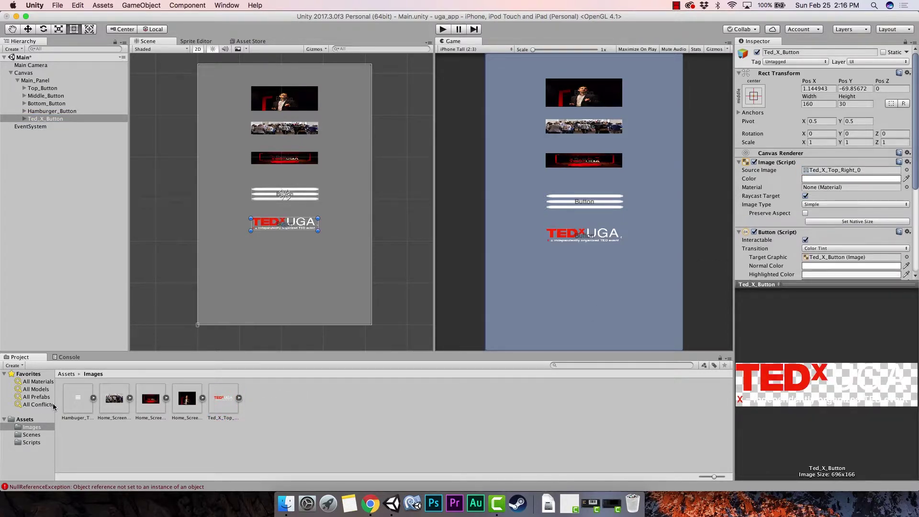
{"action": "left_click", "coordinate": [261, 197]}
{"action": "left_click", "coordinate": [269, 219]}
{"action": "left_click", "coordinate": [262, 195]}
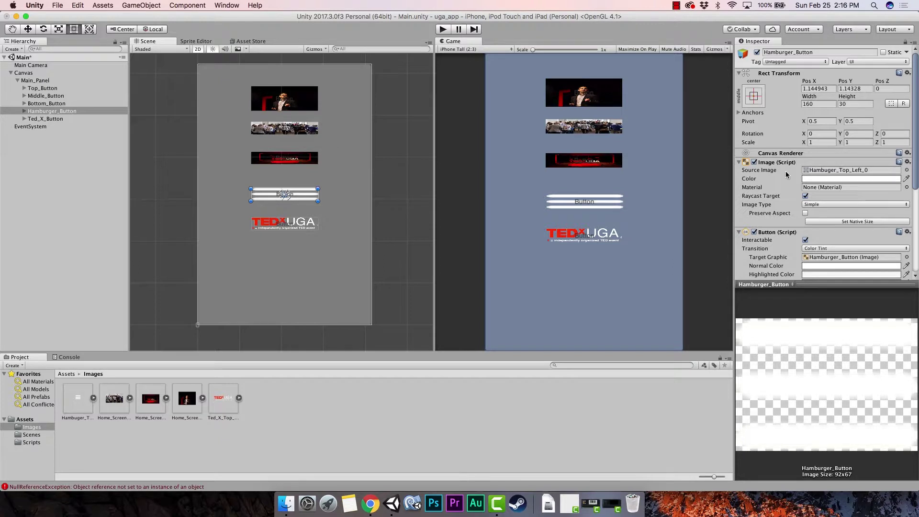
Turn on Preserve Aspect for the Hamburger_Button image.
{"action": "left_click", "coordinate": [210, 217]}
{"action": "left_click", "coordinate": [267, 194]}
{"action": "left_click", "coordinate": [786, 182]}
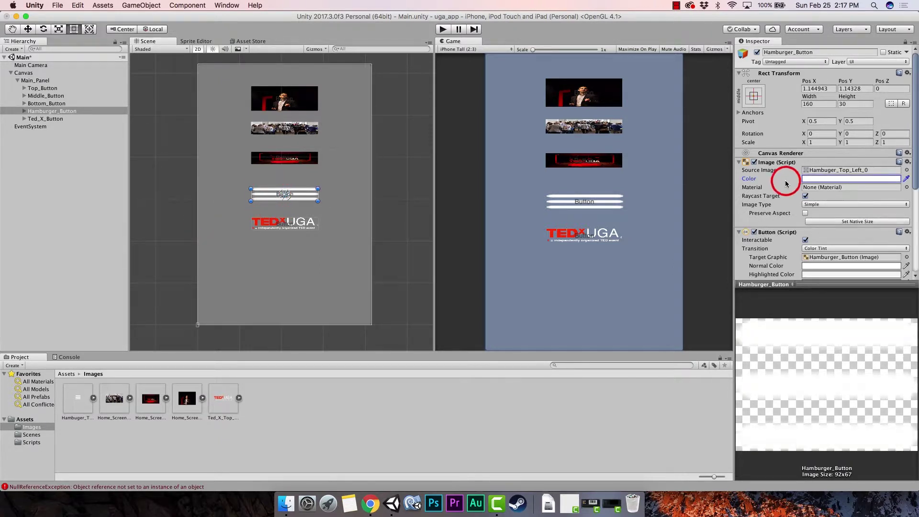
{"action": "left_click", "coordinate": [806, 213]}
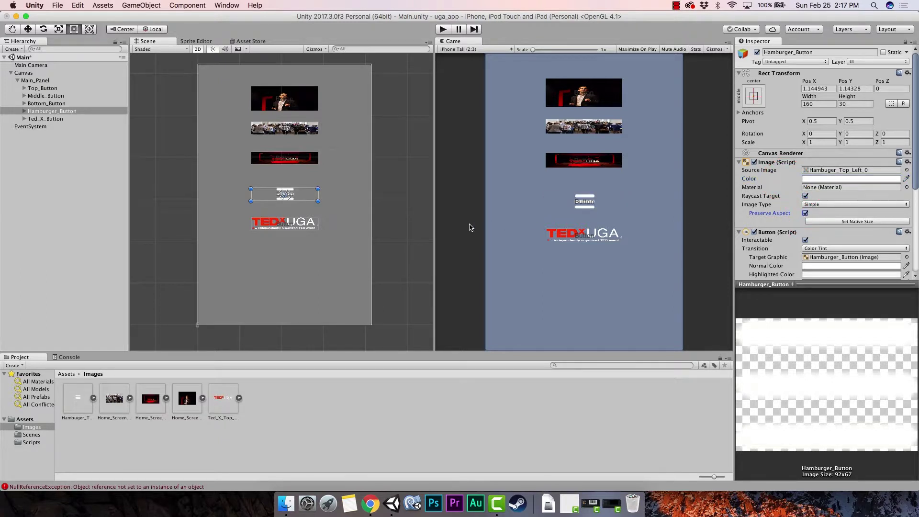
Narrow the hamburger icon to 46.6×30 and place it top-left at -167, 242.99.
{"action": "mouse_move", "coordinate": [249, 198]}
{"action": "left_mouse_down"}
{"action": "mouse_move", "coordinate": [299, 197]}
{"action": "mouse_move", "coordinate": [250, 196]}
{"action": "left_mouse_up"}
{"action": "left_click_drag", "start_coordinate": [251, 195], "coordinate": [213, 95]}
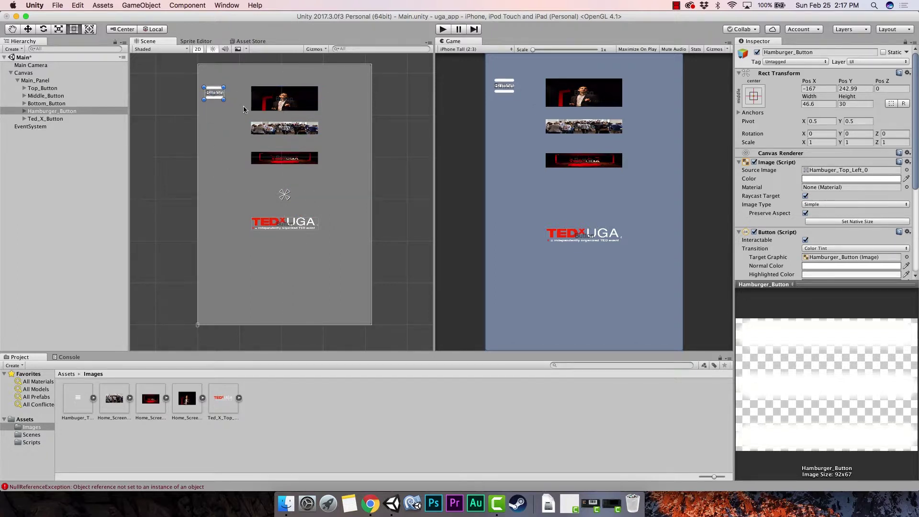
{"action": "left_click", "coordinate": [266, 102]}
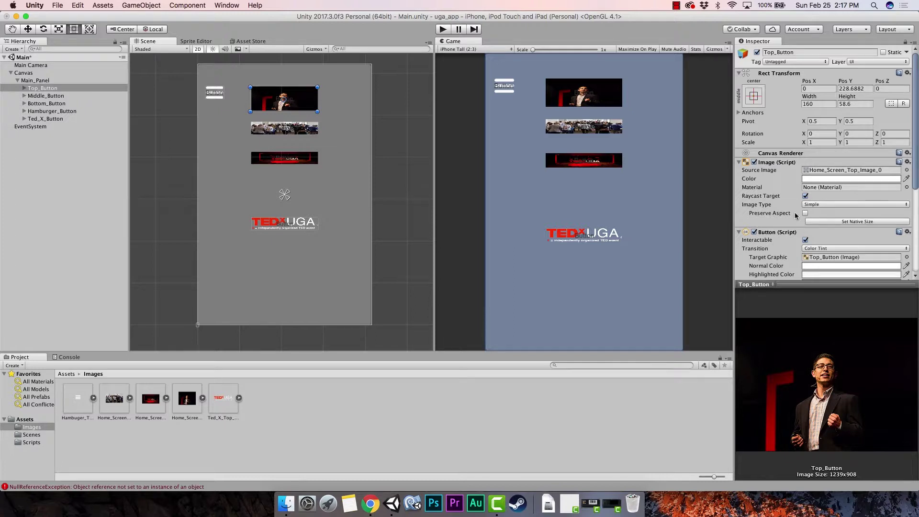
Stretch Top_Button's speaker image across the panel's full 415 width.
{"action": "left_click_drag", "start_coordinate": [287, 109], "coordinate": [287, 115]}
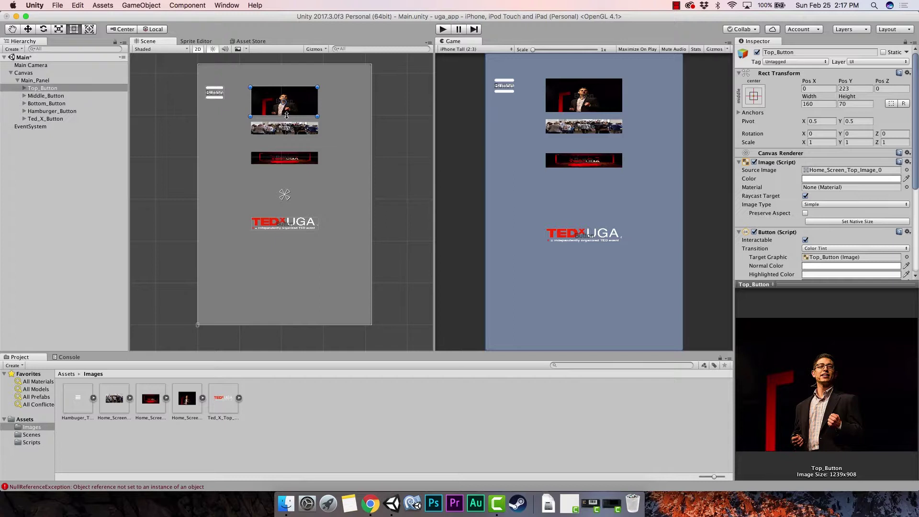
{"action": "left_click_drag", "start_coordinate": [251, 105], "coordinate": [196, 105]}
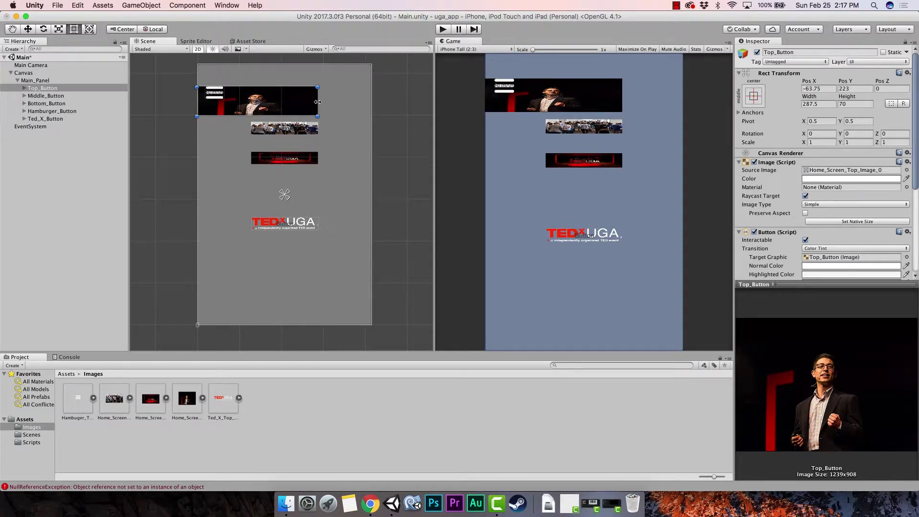
{"action": "left_click_drag", "start_coordinate": [317, 102], "coordinate": [326, 65]}
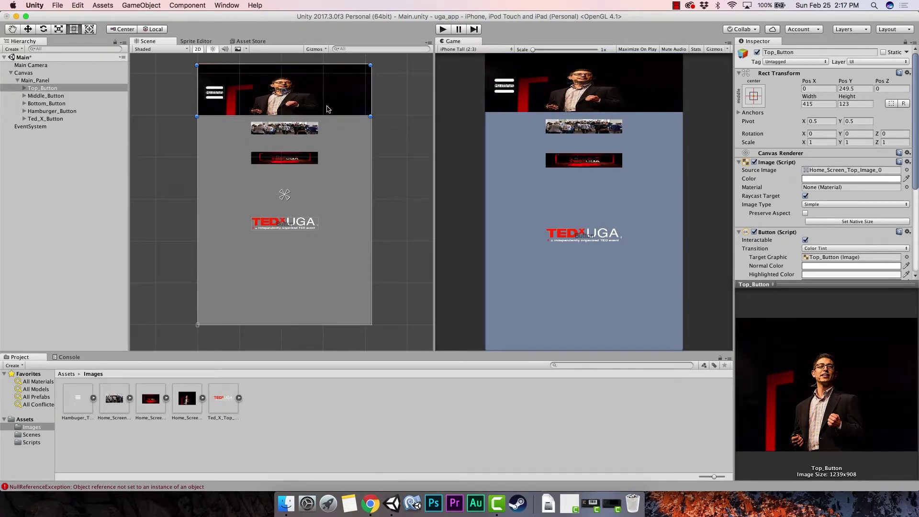
Move the Middle, Bottom and TEDx buttons together down out of the way.
{"action": "left_click", "coordinate": [301, 128]}
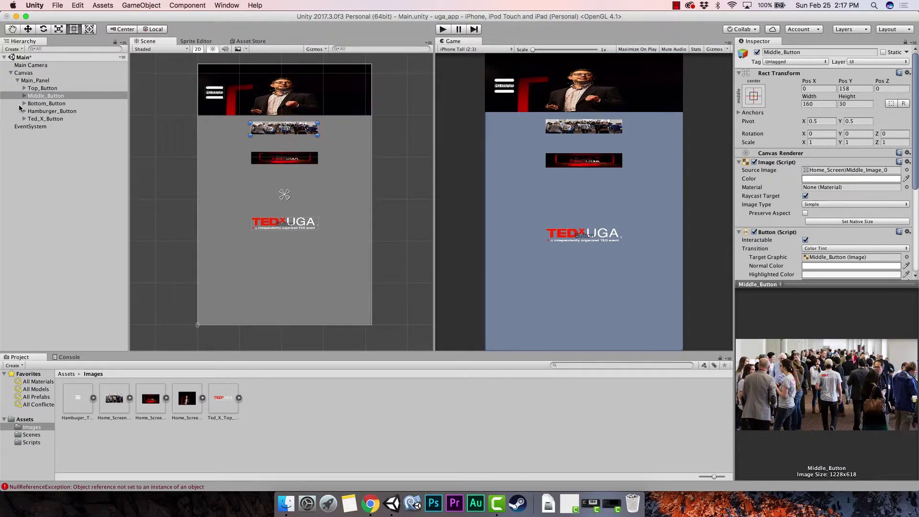
{"action": "left_click", "coordinate": [40, 119], "text": "shift"}
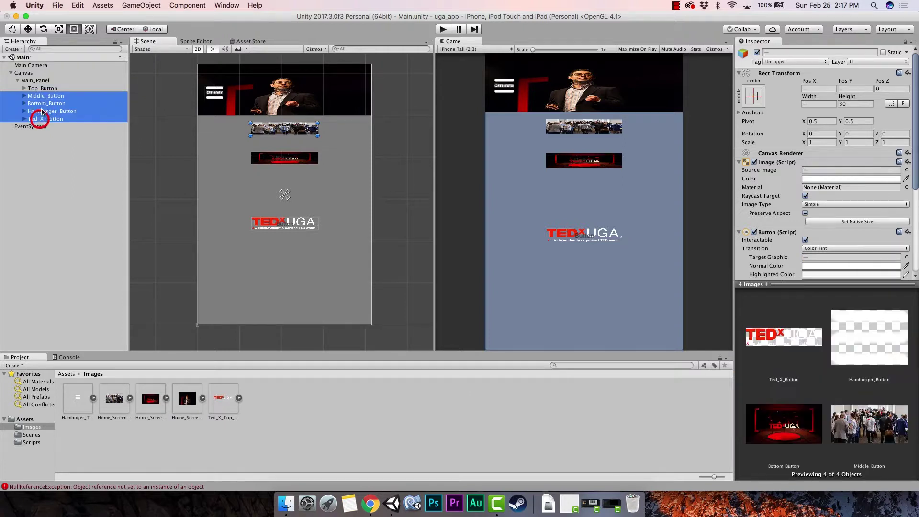
{"action": "left_click_drag", "start_coordinate": [220, 142], "coordinate": [95, 174]}
Make Top_Button taller, about 310.98 high, with Preserve Aspect enabled.
{"action": "left_click", "coordinate": [243, 101]}
{"action": "left_click_drag", "start_coordinate": [284, 115], "coordinate": [284, 150]}
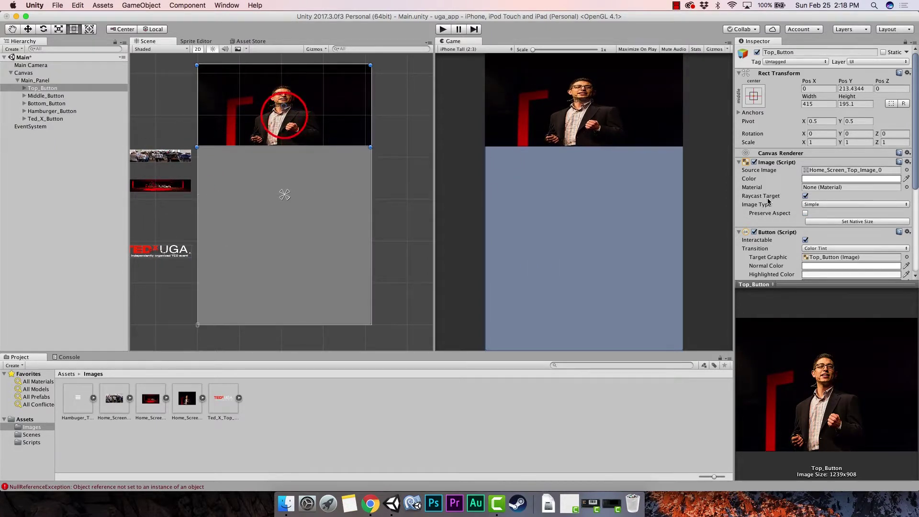
{"action": "left_click", "coordinate": [806, 213]}
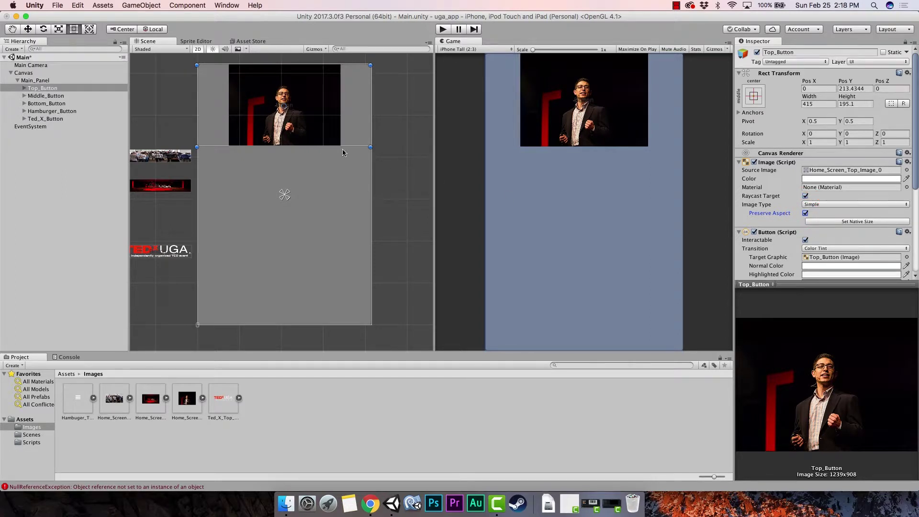
{"action": "left_click_drag", "start_coordinate": [359, 146], "coordinate": [354, 194]}
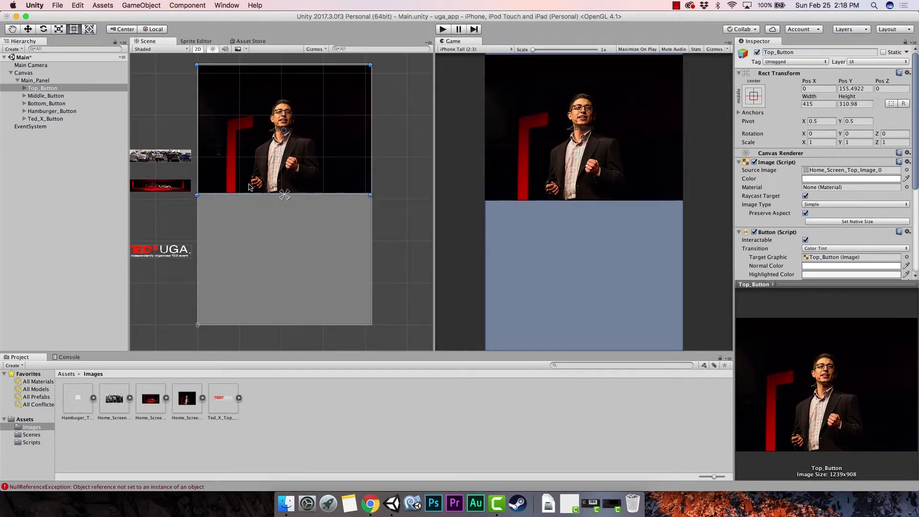
Bring Middle_Button's crowd image back onto the panel with Preserve Aspect on.
{"action": "left_click", "coordinate": [158, 160]}
{"action": "left_click_drag", "start_coordinate": [157, 160], "coordinate": [257, 244]}
{"action": "left_click", "coordinate": [806, 213]}
Enlarge the crowd image to full panel width and extend it upward.
{"action": "left_click_drag", "start_coordinate": [283, 244], "coordinate": [371, 275]}
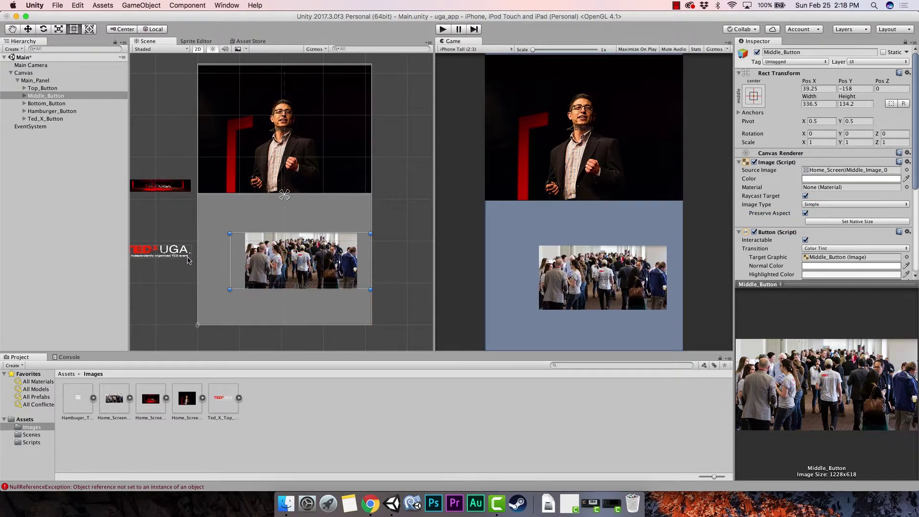
{"action": "left_click_drag", "start_coordinate": [231, 256], "coordinate": [196, 256]}
{"action": "left_click_drag", "start_coordinate": [264, 231], "coordinate": [264, 199]}
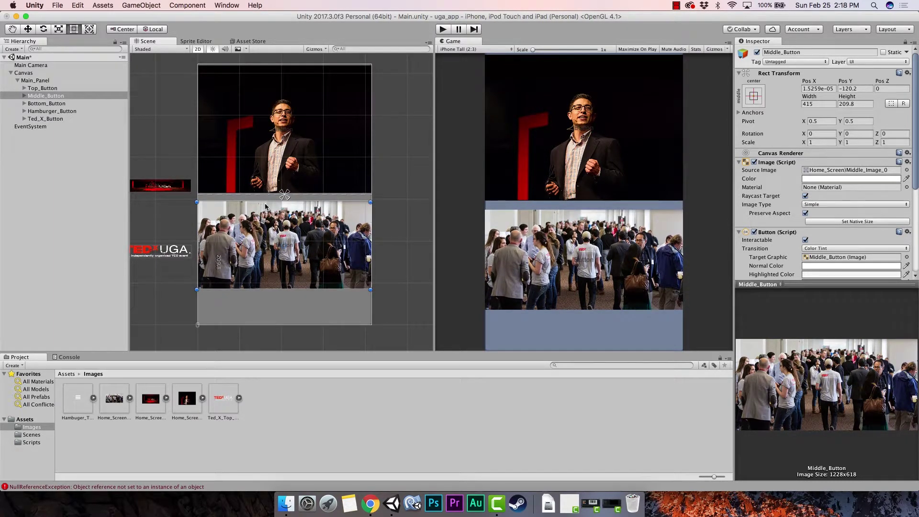
{"action": "left_click_drag", "start_coordinate": [249, 231], "coordinate": [249, 224]}
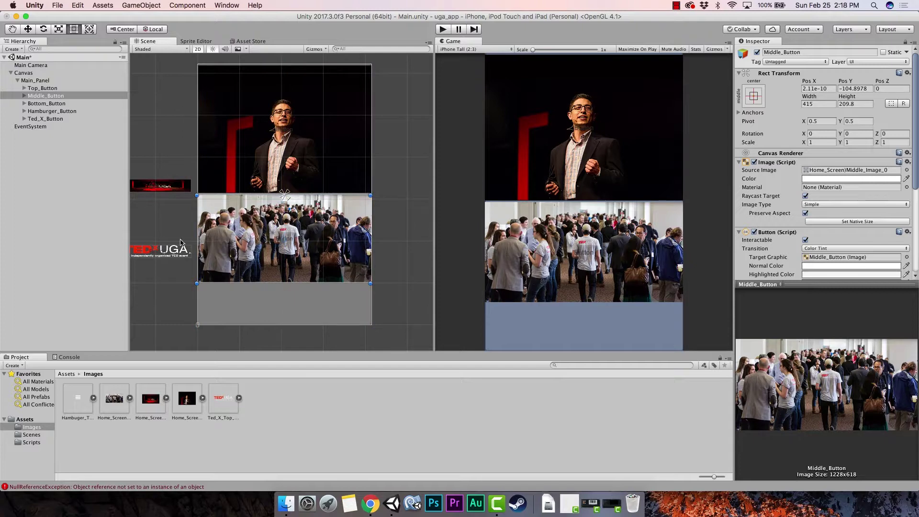
Refit the top image to full width with Preserve Aspect off, crowd image beneath it.
{"action": "left_click", "coordinate": [254, 159]}
{"action": "left_click_drag", "start_coordinate": [370, 195], "coordinate": [345, 164]}
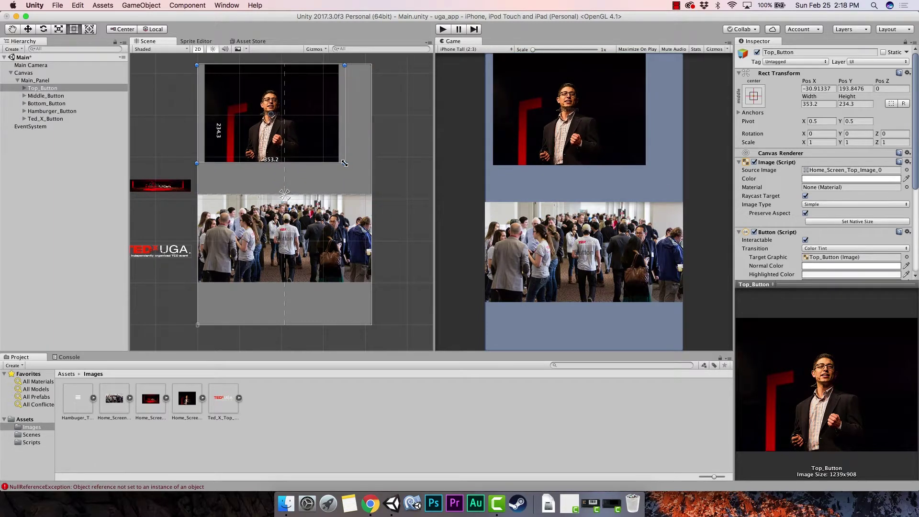
{"action": "left_click", "coordinate": [807, 213]}
{"action": "left_click_drag", "start_coordinate": [344, 126], "coordinate": [368, 127]}
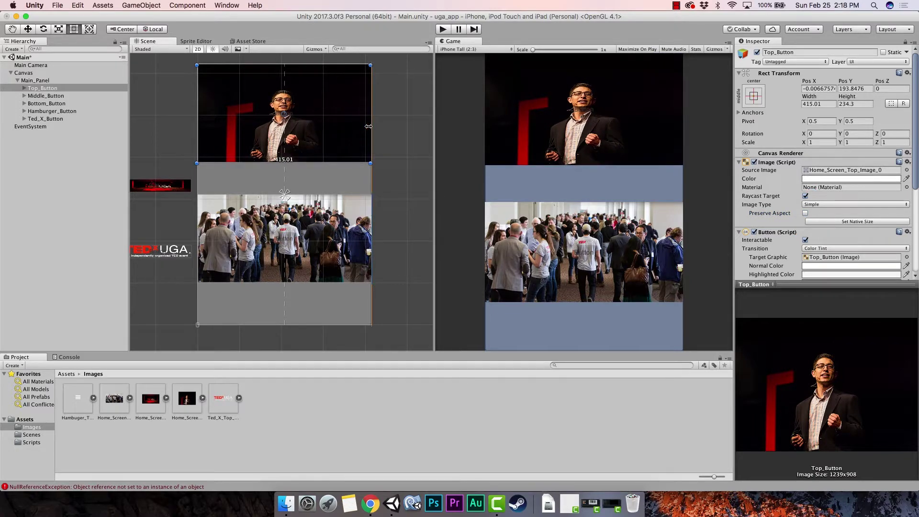
{"action": "left_click_drag", "start_coordinate": [262, 225], "coordinate": [252, 198]}
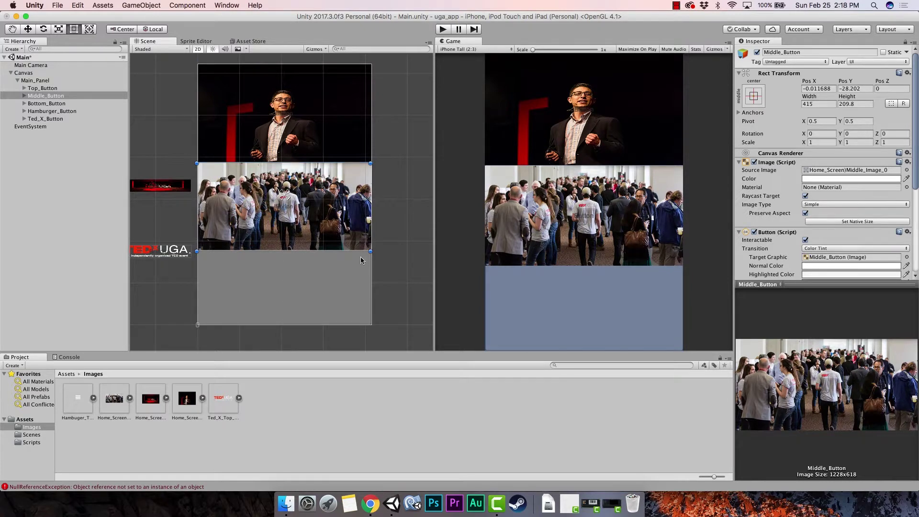
Stretch Bottom_Button's stage image to fill the bottom third (415×177.9), then show the Marvel mockup.
{"action": "left_click", "coordinate": [347, 226]}
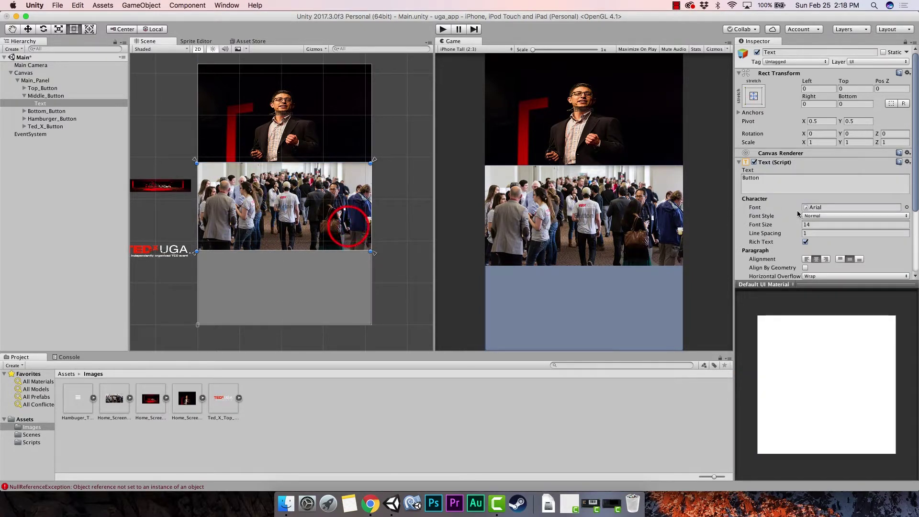
{"action": "scroll", "coordinate": [807, 249], "scroll_direction": "down", "scroll_amount": 5}
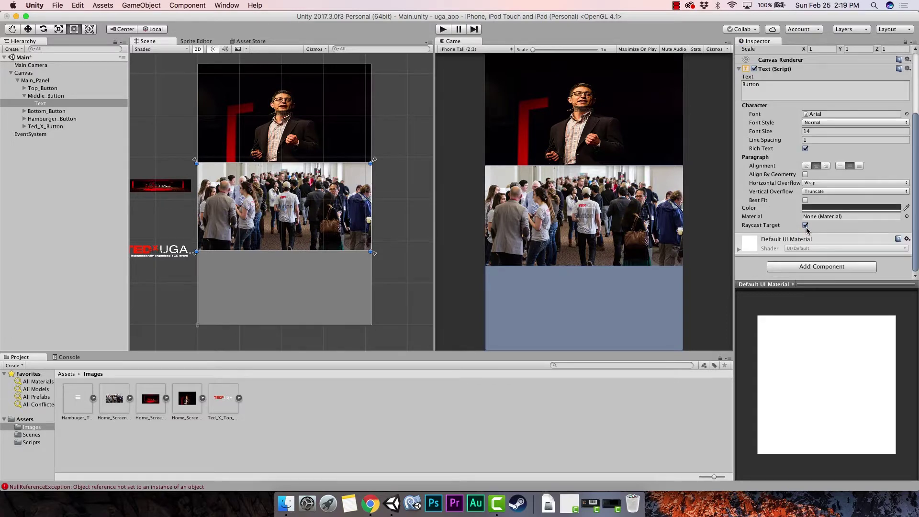
{"action": "left_click", "coordinate": [228, 206]}
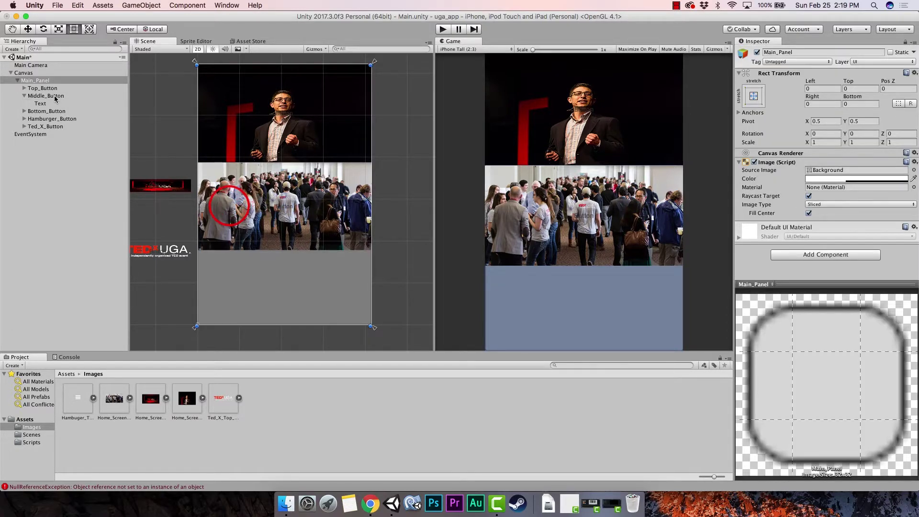
{"action": "left_click", "coordinate": [54, 96]}
{"action": "left_click", "coordinate": [24, 96]}
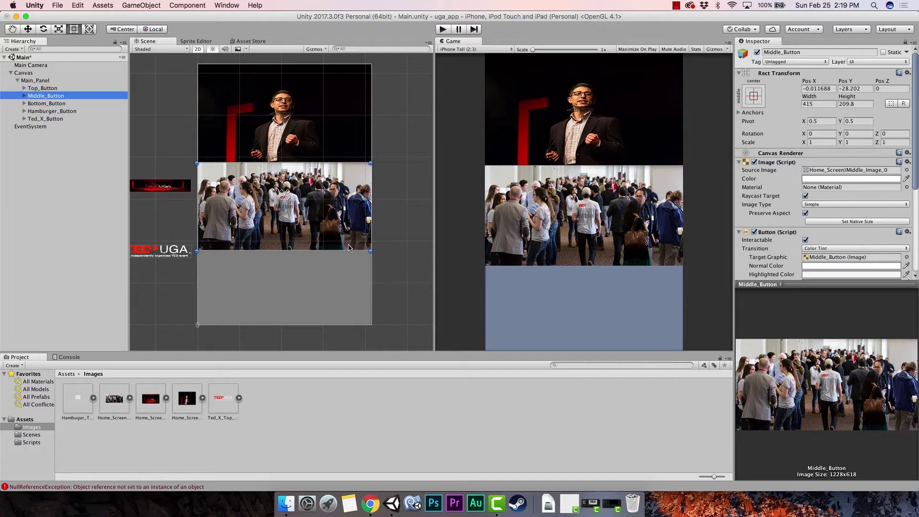
{"action": "left_click", "coordinate": [142, 185]}
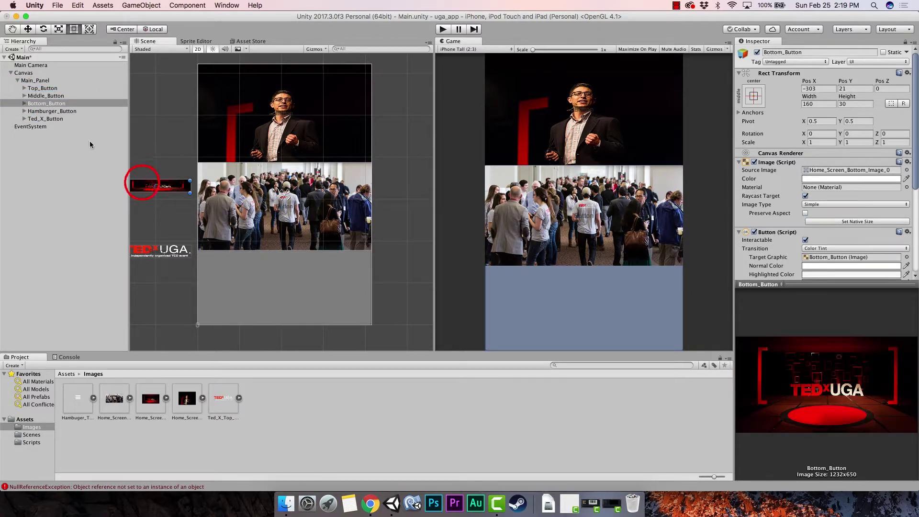
{"action": "left_click_drag", "start_coordinate": [147, 193], "coordinate": [244, 299]}
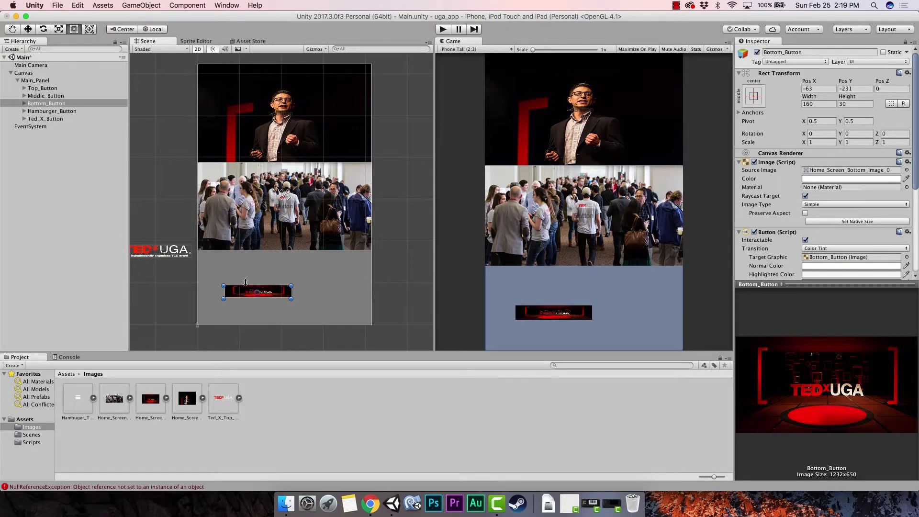
{"action": "left_click_drag", "start_coordinate": [223, 286], "coordinate": [196, 251]}
{"action": "left_click_drag", "start_coordinate": [292, 298], "coordinate": [372, 326]}
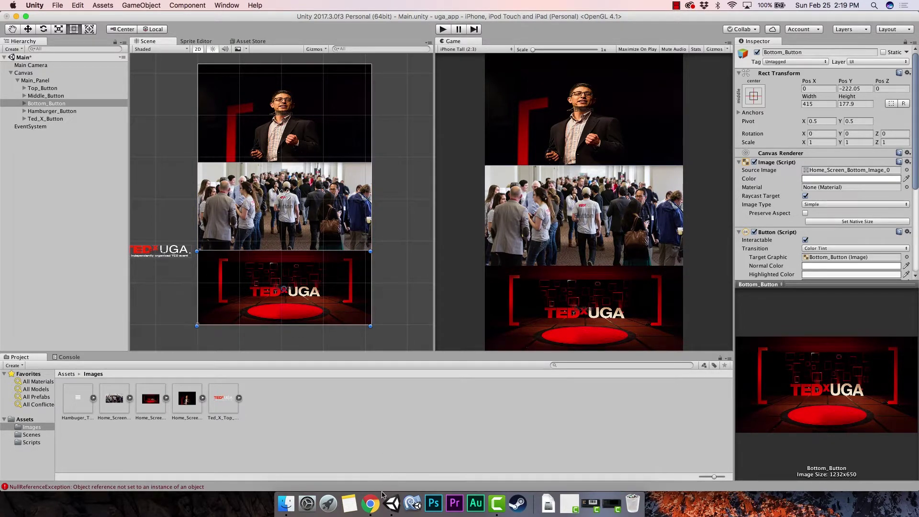
{"action": "left_click", "coordinate": [370, 503]}
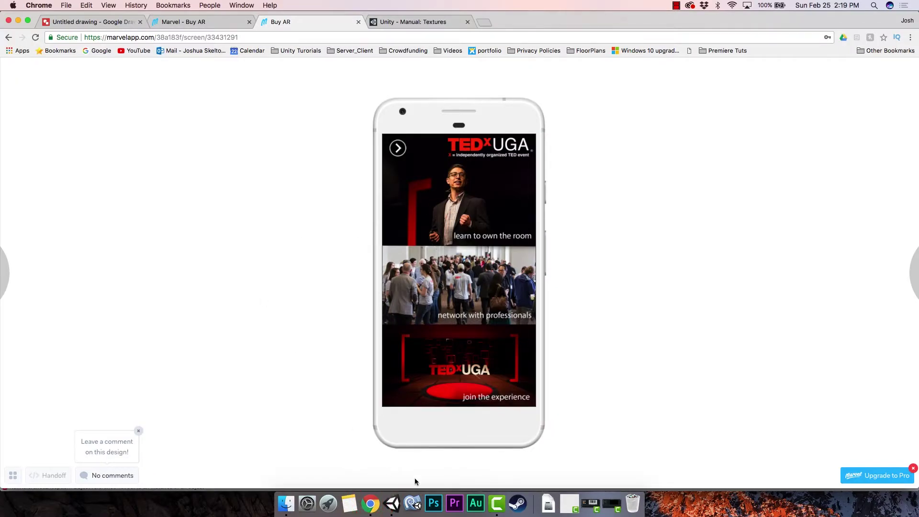
Close the stray Finder window and bring the Unity editor back to the front.
{"action": "left_click", "coordinate": [285, 504]}
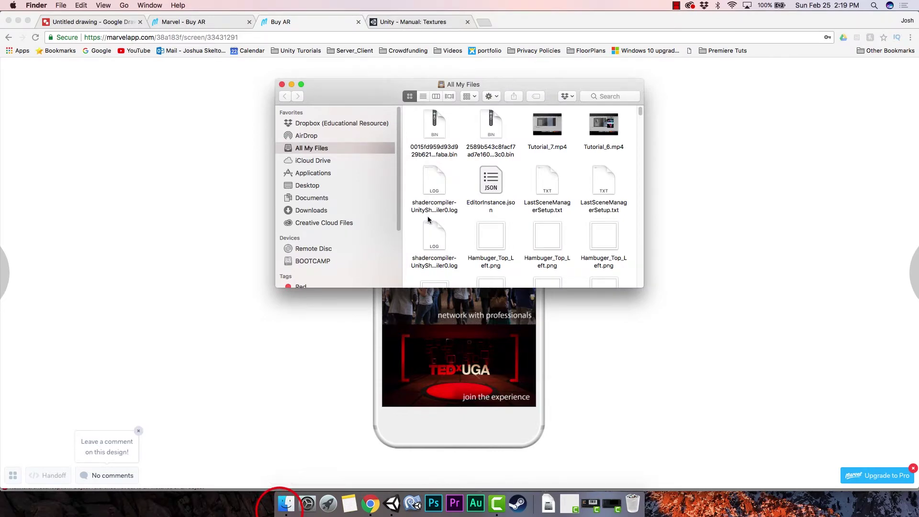
{"action": "left_click", "coordinate": [283, 89]}
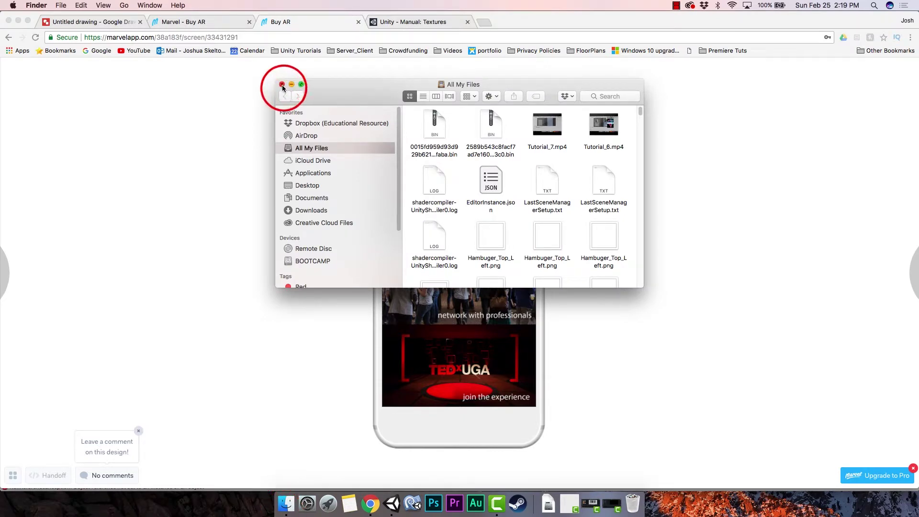
{"action": "left_click", "coordinate": [282, 85]}
{"action": "left_click", "coordinate": [393, 504]}
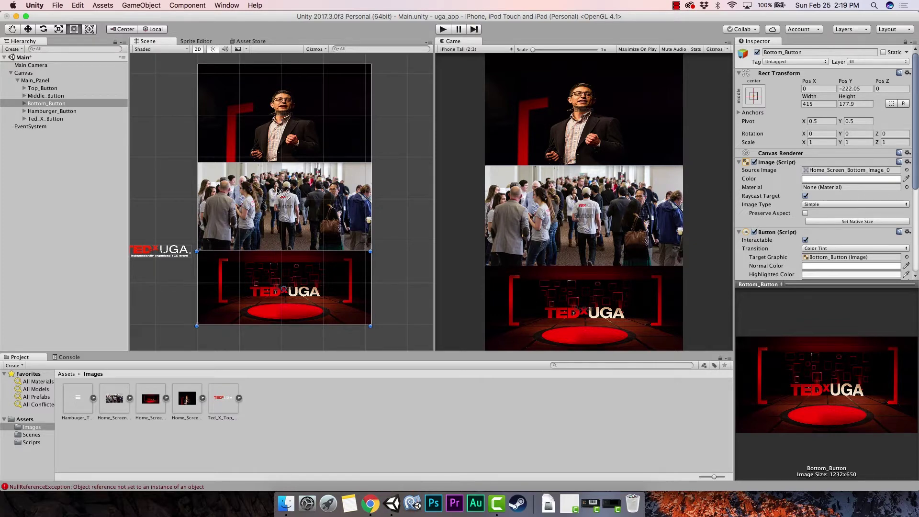
Move the TEDxUGA logo top-right and the hamburger icon top-left, at -175, 287.77.
{"action": "left_click", "coordinate": [142, 251]}
{"action": "left_click_drag", "start_coordinate": [142, 251], "coordinate": [323, 75]}
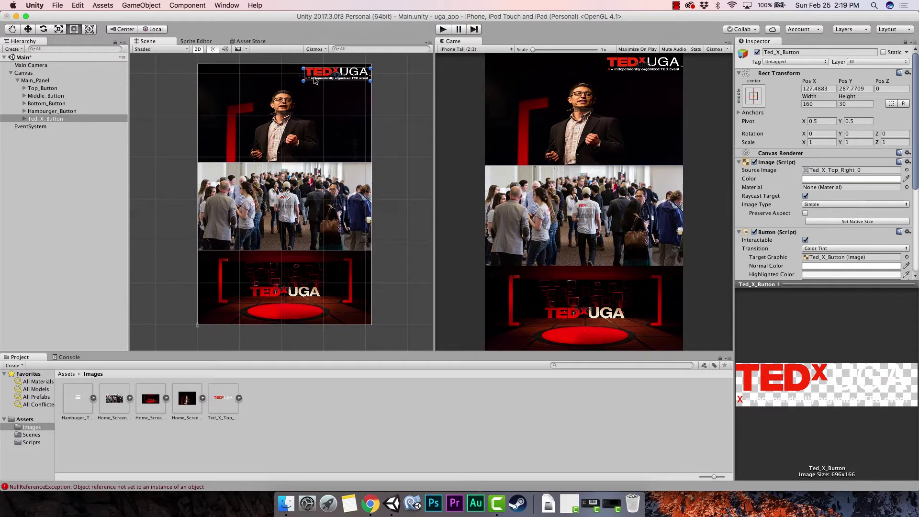
{"action": "left_click", "coordinate": [71, 112]}
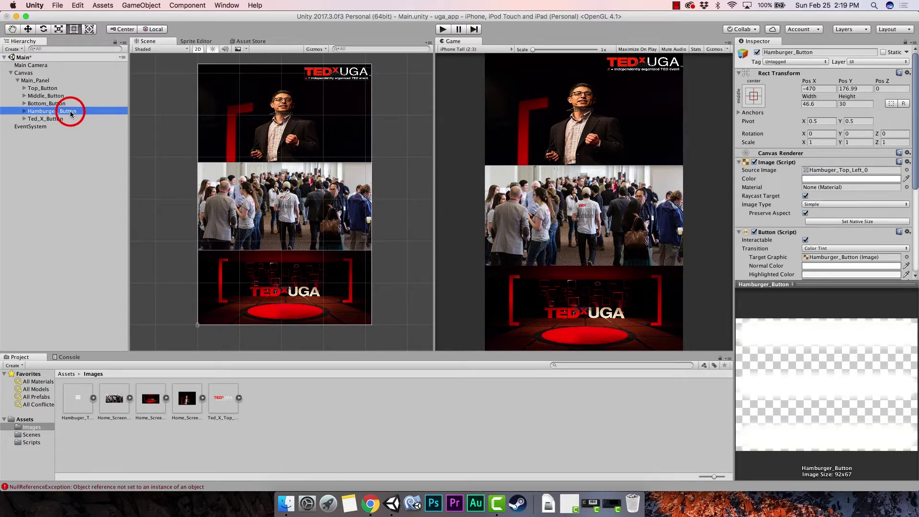
{"action": "left_click", "coordinate": [79, 113]}
{"action": "double_click", "coordinate": [79, 113]}
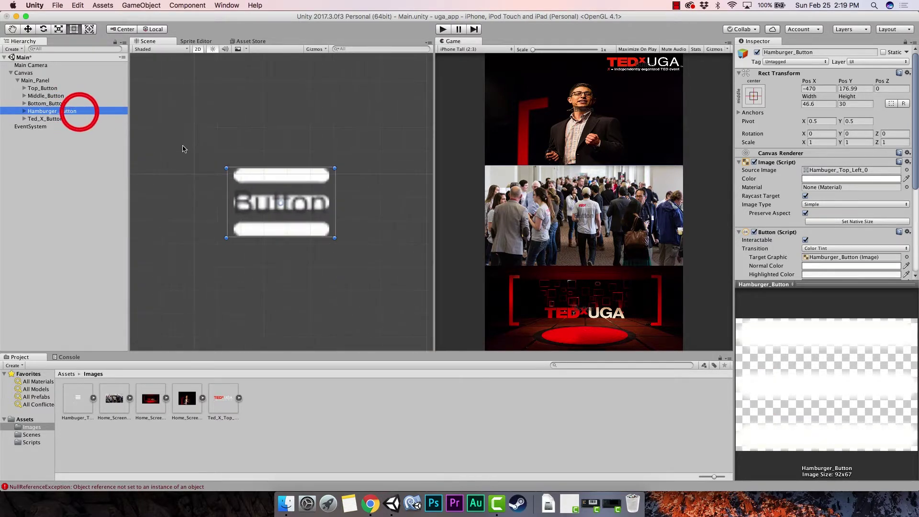
{"action": "scroll", "coordinate": [228, 200], "scroll_direction": "down", "scroll_amount": 5}
{"action": "scroll", "coordinate": [228, 200], "scroll_direction": "down", "scroll_amount": 3}
{"action": "left_click_drag", "start_coordinate": [232, 197], "coordinate": [314, 168]}
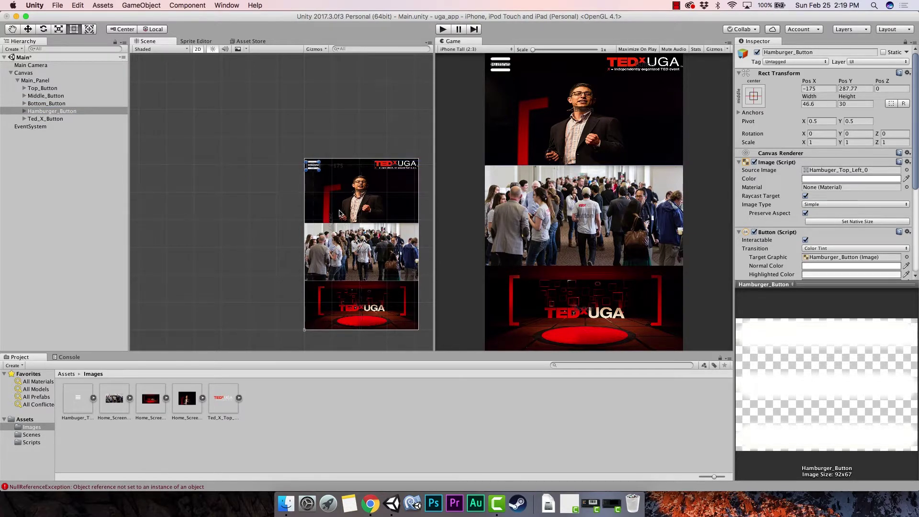
{"action": "scroll", "coordinate": [265, 227], "scroll_direction": "up", "scroll_amount": 1}
{"action": "scroll", "coordinate": [264, 227], "scroll_direction": "right", "scroll_amount": 3}
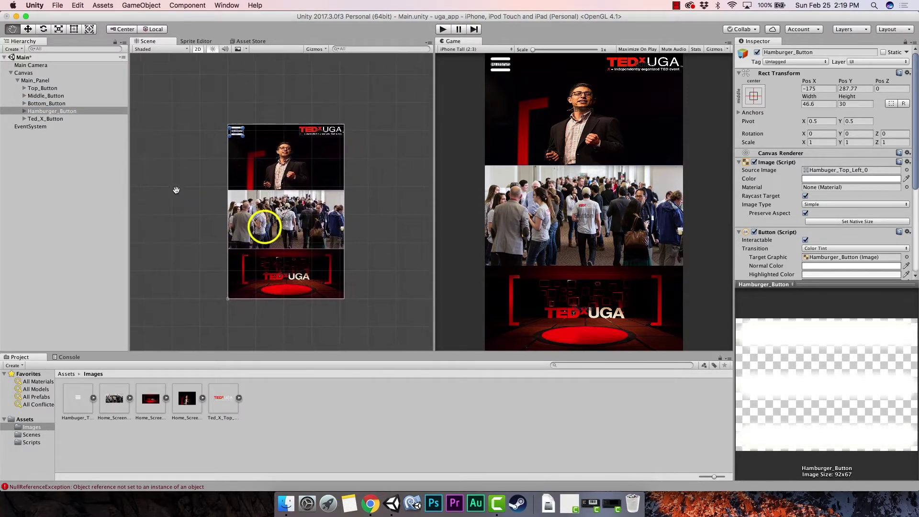
{"action": "scroll", "coordinate": [239, 191], "scroll_direction": "up", "scroll_amount": 3}
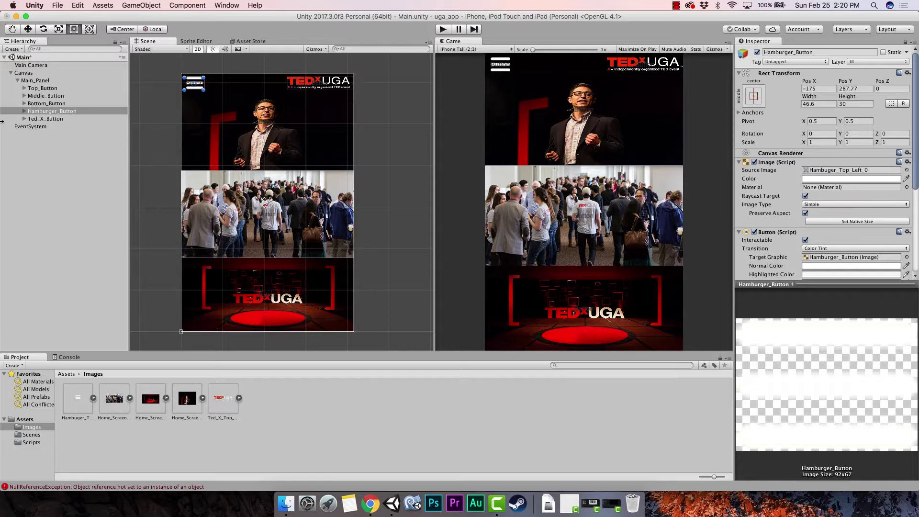
Delete the Text label from the TEDxUGA logo button.
{"action": "left_click", "coordinate": [61, 159]}
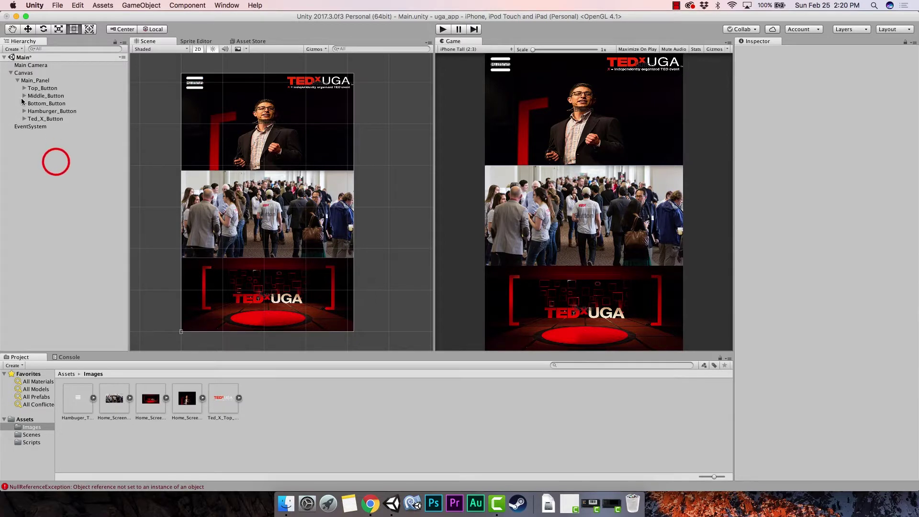
{"action": "left_click", "coordinate": [23, 119]}
{"action": "left_click", "coordinate": [41, 127]}
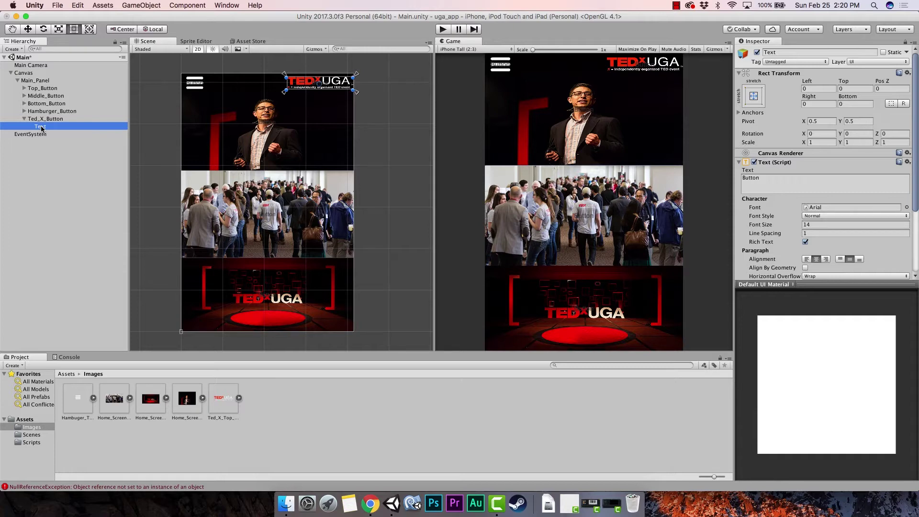
{"action": "left_click", "coordinate": [42, 128]}
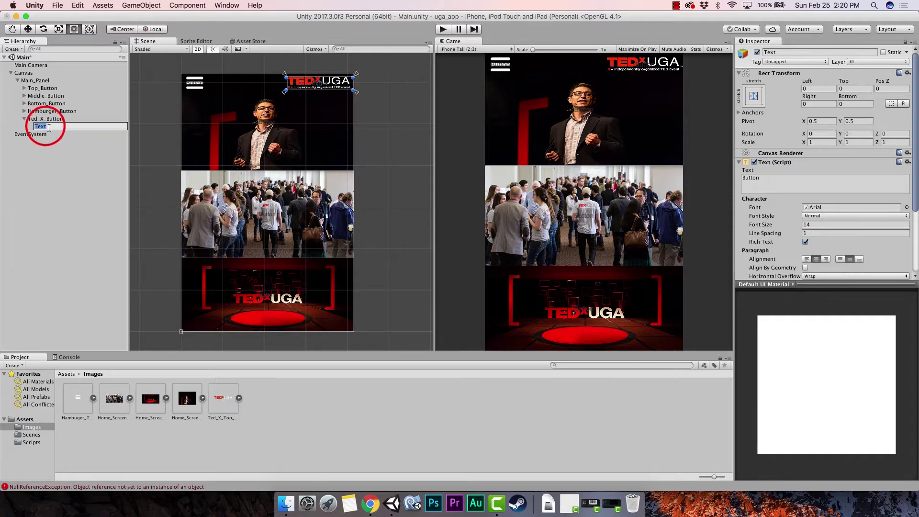
{"action": "left_click", "coordinate": [47, 133]}
{"action": "left_click", "coordinate": [47, 127]}
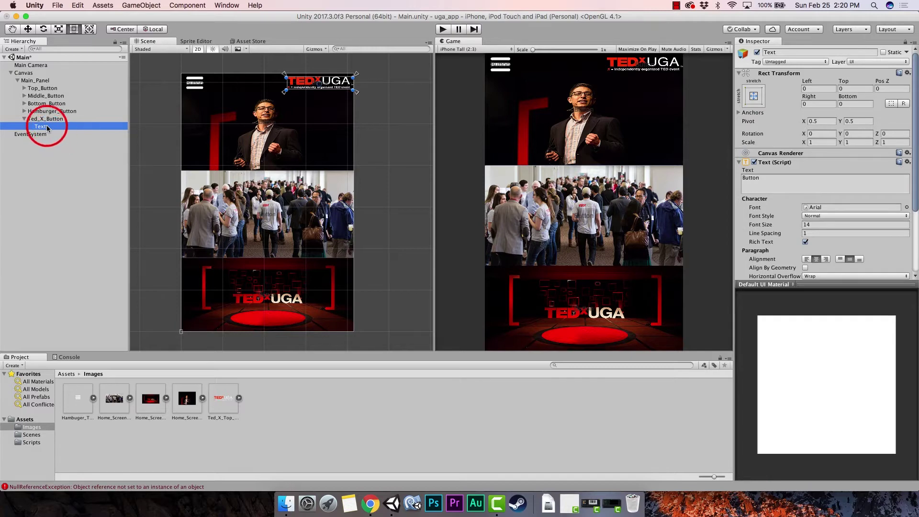
{"action": "right_click", "coordinate": [47, 126]}
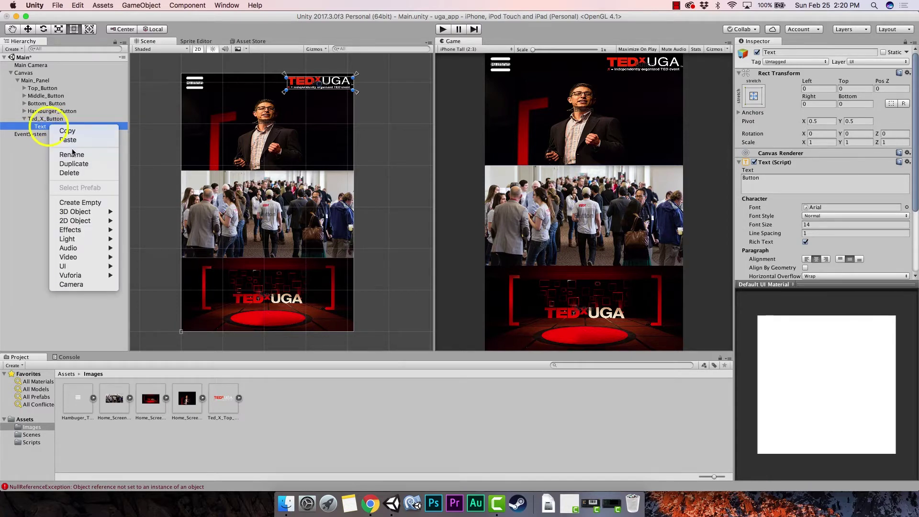
{"action": "left_click", "coordinate": [81, 172]}
Delete the Text labels from the hamburger and bottom buttons.
{"action": "left_click", "coordinate": [24, 111]}
{"action": "left_click", "coordinate": [53, 119]}
{"action": "right_click", "coordinate": [53, 120]}
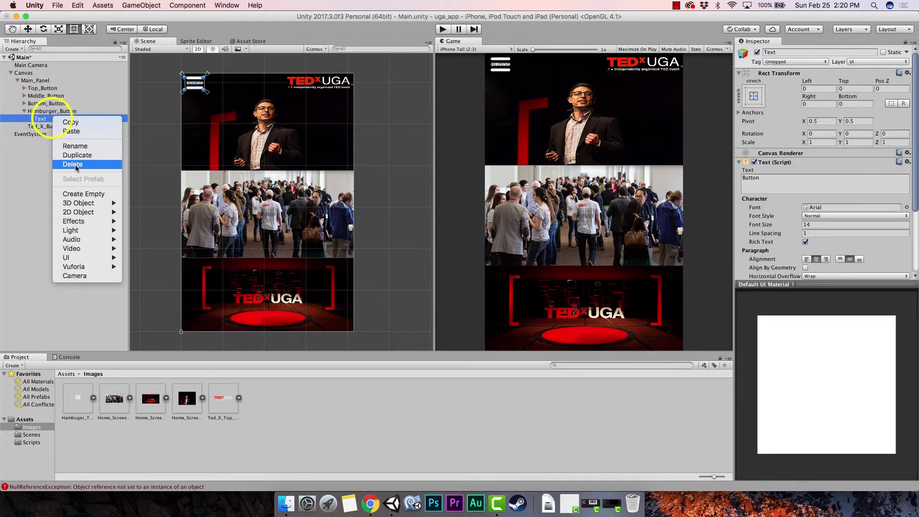
{"action": "left_click", "coordinate": [75, 166]}
{"action": "left_click", "coordinate": [24, 103]}
{"action": "right_click", "coordinate": [40, 111]}
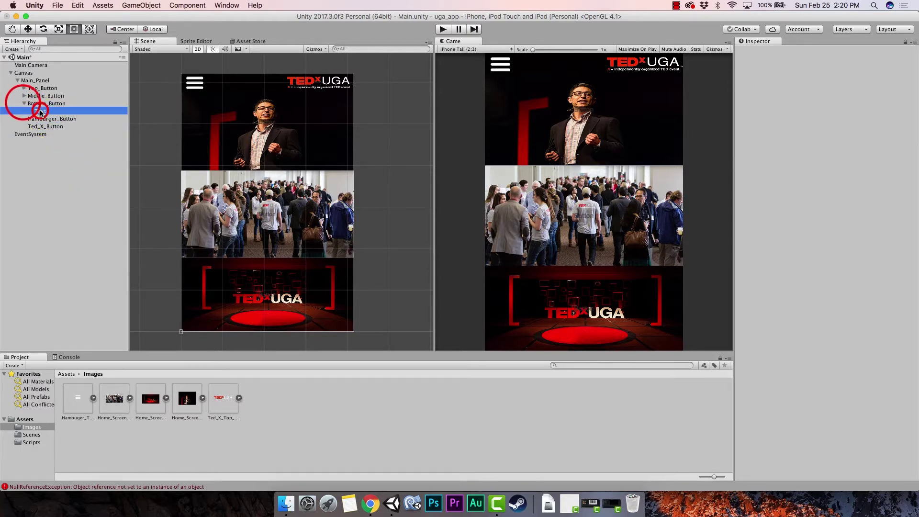
{"action": "left_click", "coordinate": [67, 158]}
Delete the Text labels from the middle and top buttons.
{"action": "left_click", "coordinate": [24, 96]}
{"action": "left_click", "coordinate": [42, 104]}
{"action": "right_click", "coordinate": [43, 105]}
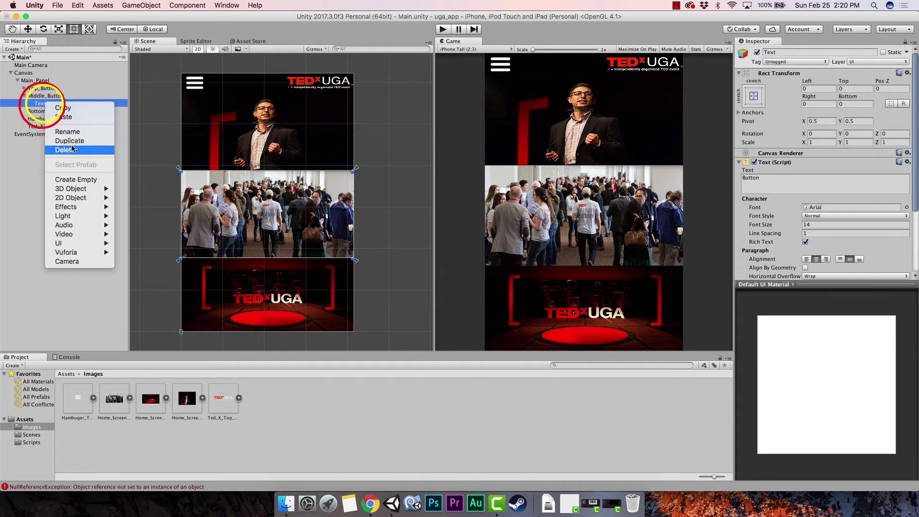
{"action": "left_click", "coordinate": [72, 148]}
{"action": "left_click", "coordinate": [24, 88]}
{"action": "left_click", "coordinate": [40, 96]}
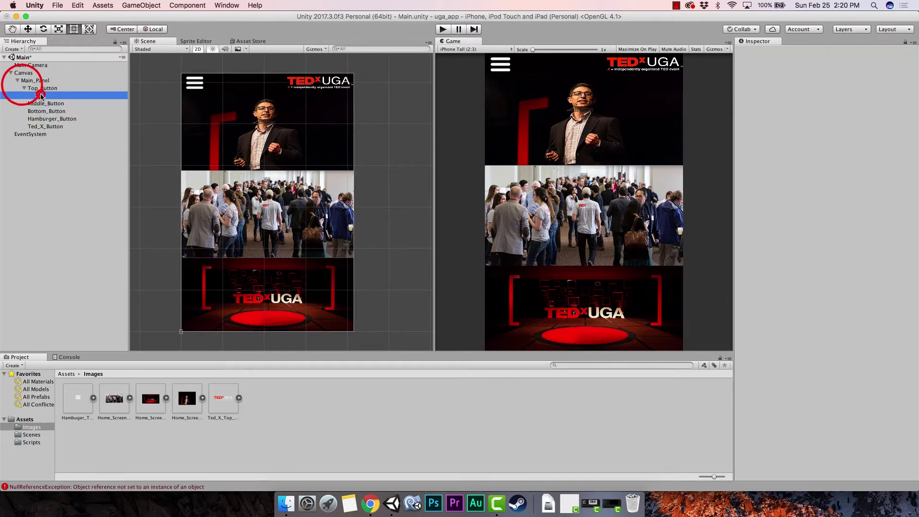
{"action": "right_click", "coordinate": [39, 96]}
{"action": "left_click", "coordinate": [66, 141]}
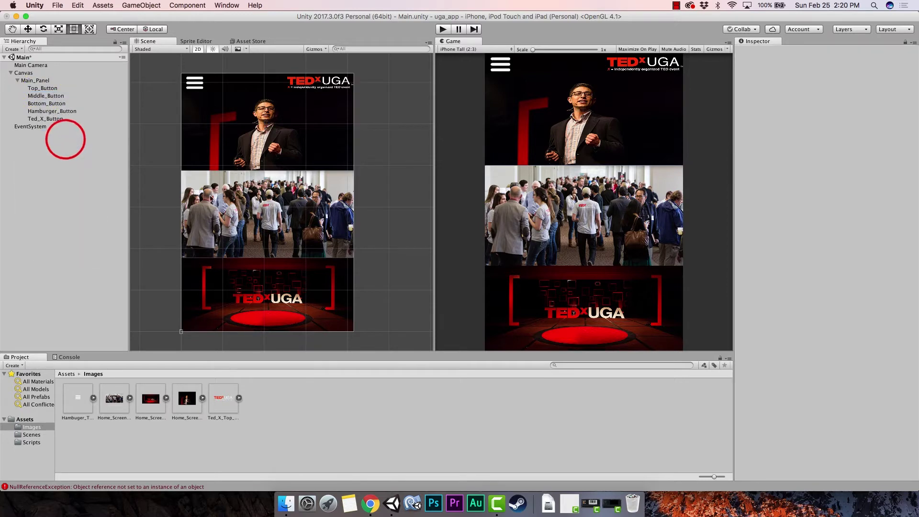